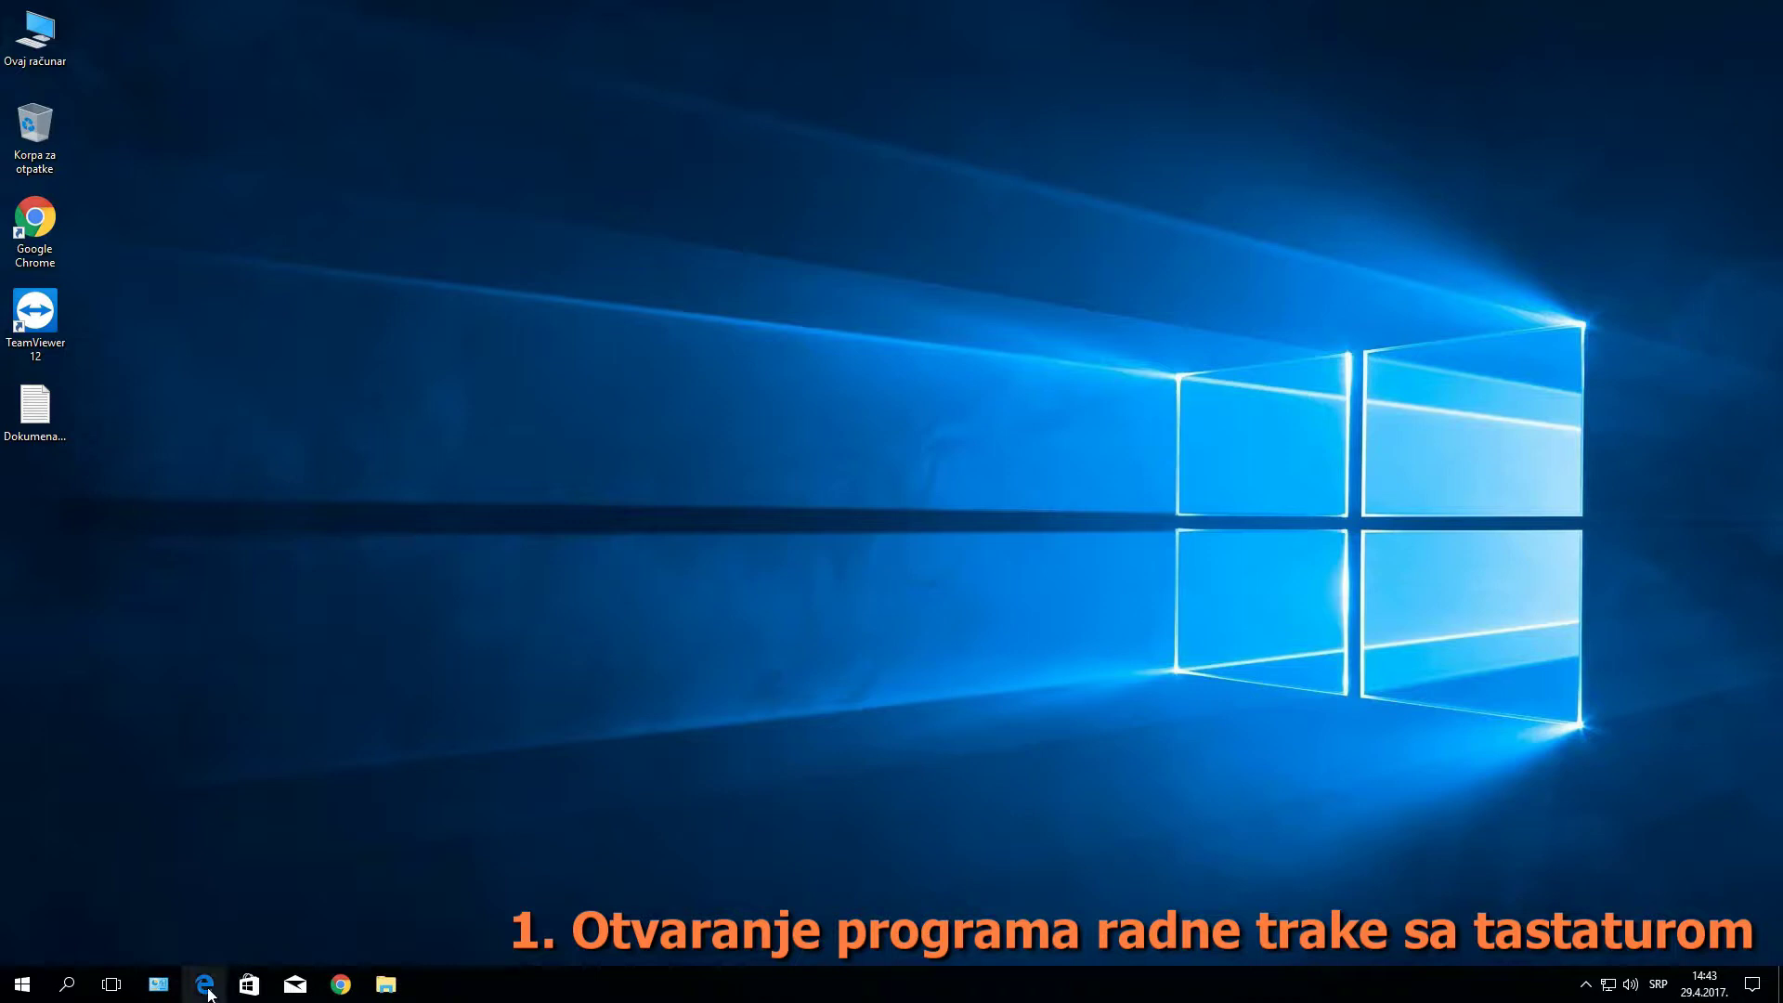
Launch Microsoft Edge, the second program pinned to the taskbar.
{"action": "key", "text": "super+2"}
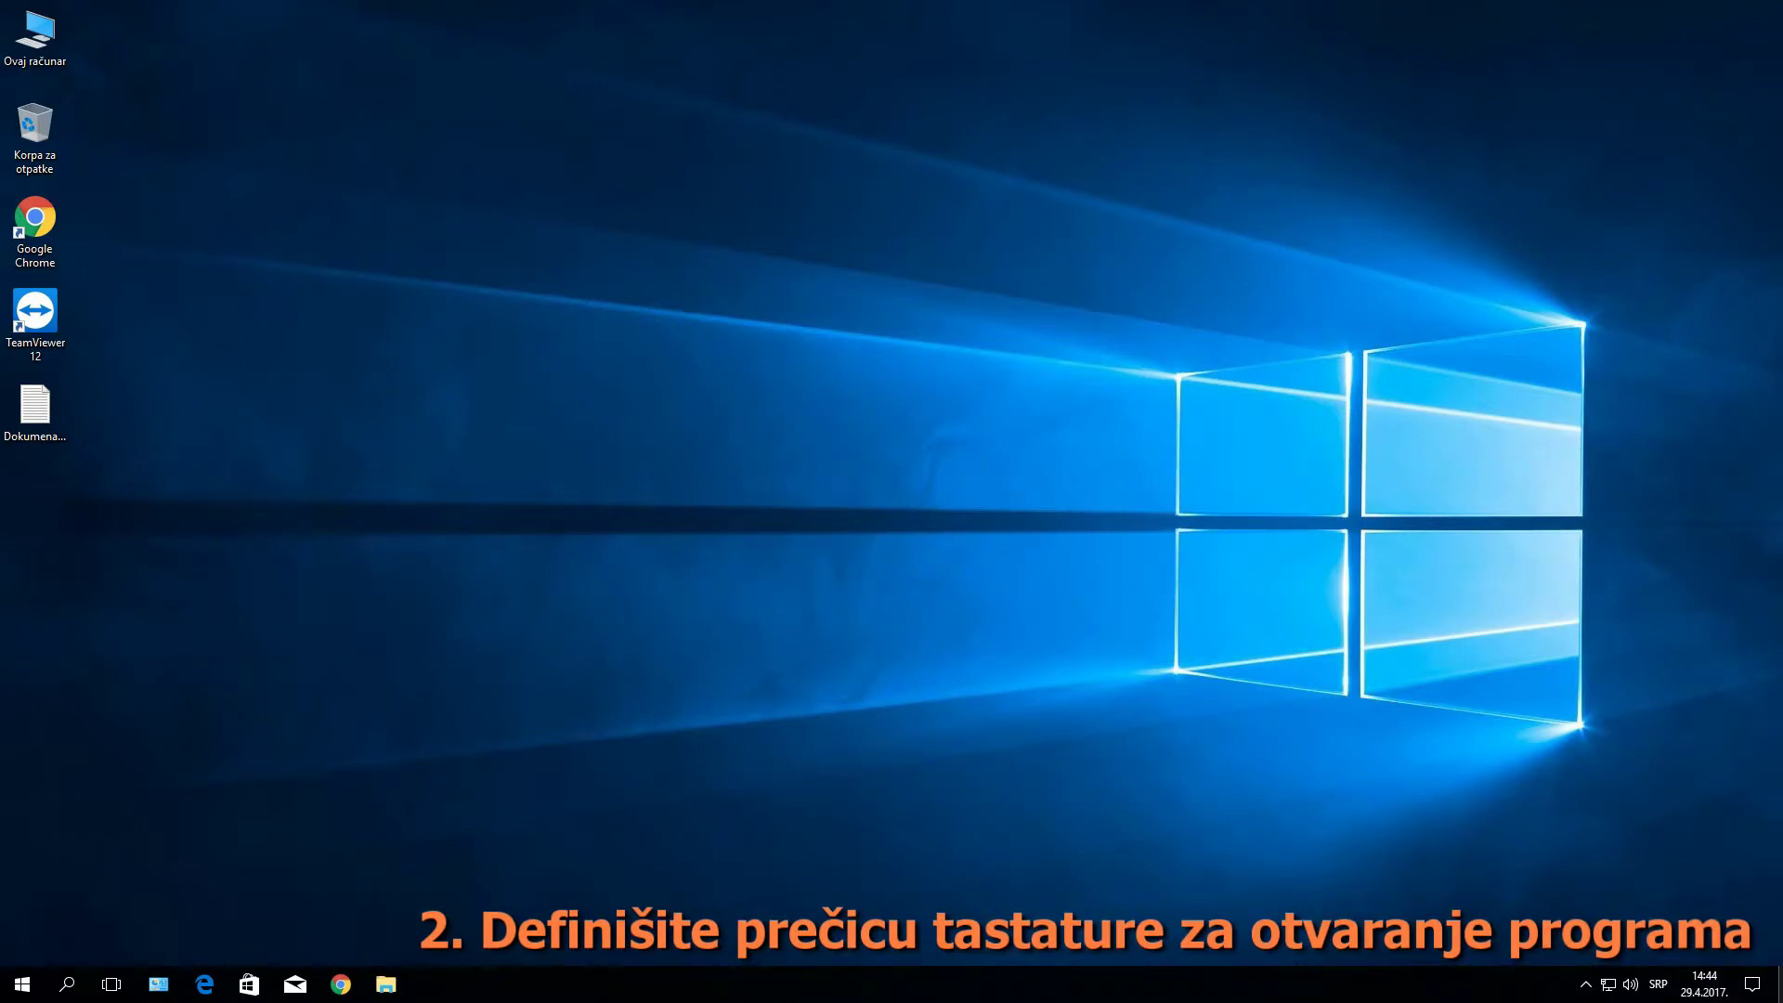
Assign the shortcut key Ctrl + Shift + Alt + T to the TeamViewer 12 desktop shortcut and save it with administrator permission.
{"action": "right_click", "coordinate": [41, 318]}
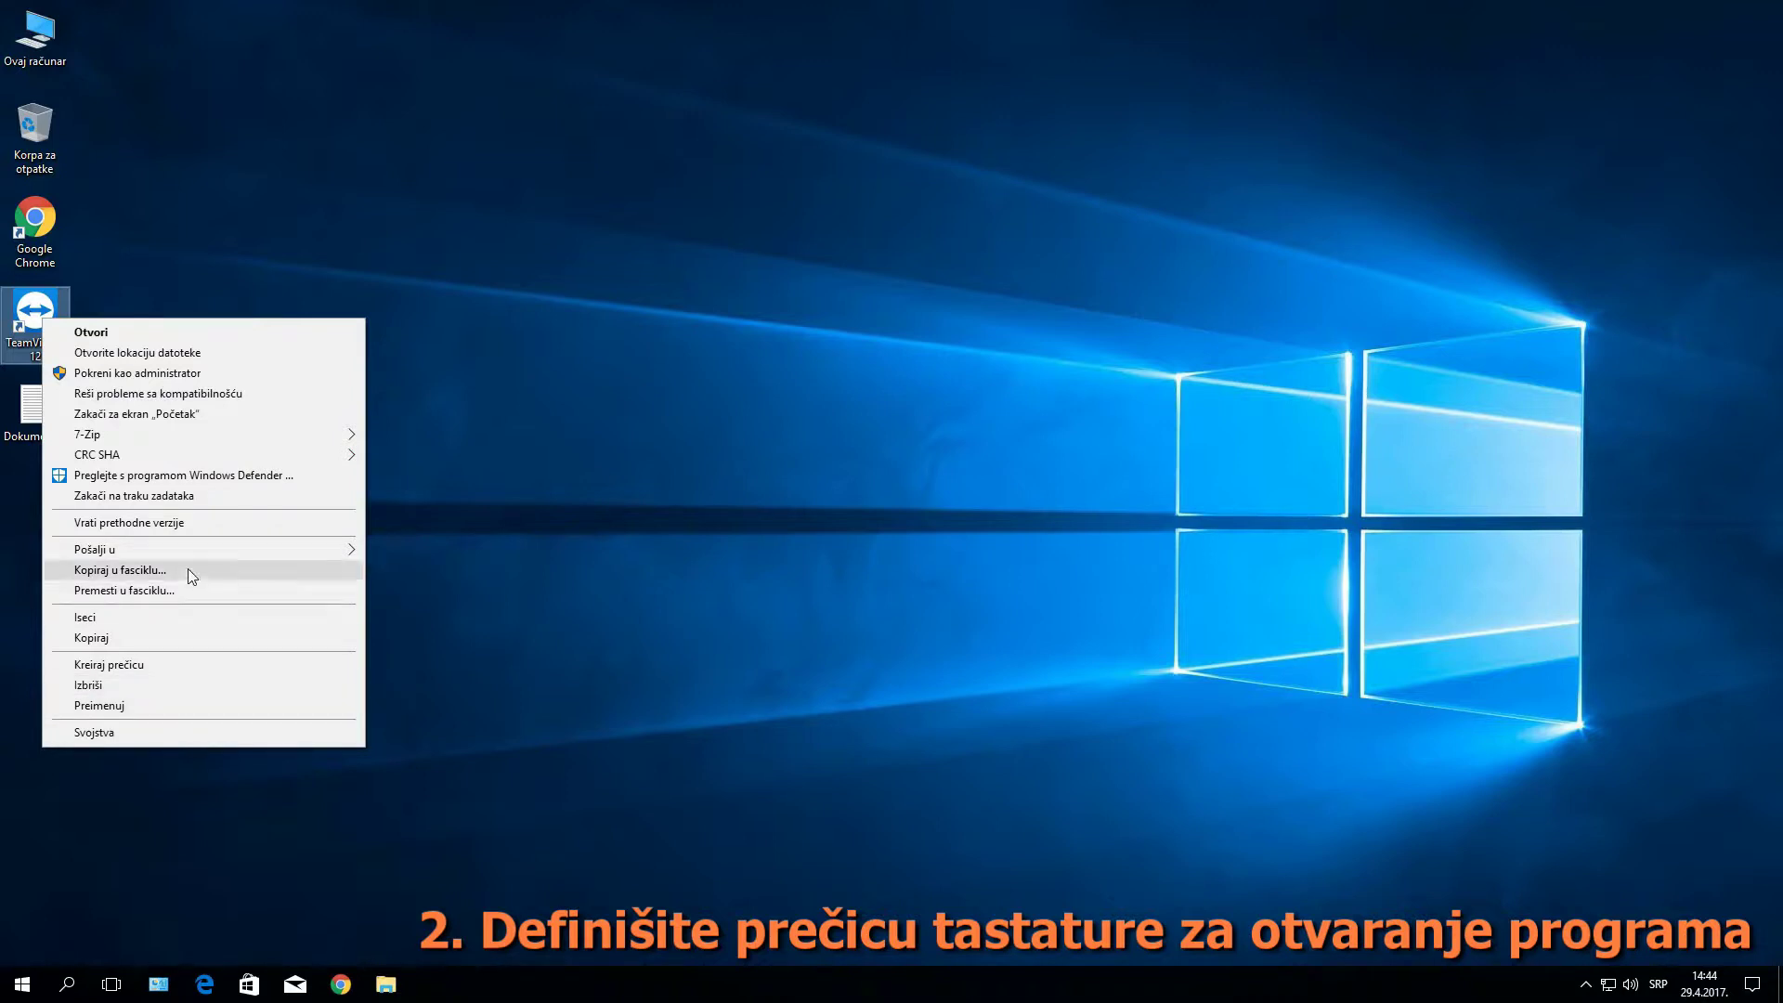
{"action": "left_click", "coordinate": [201, 733]}
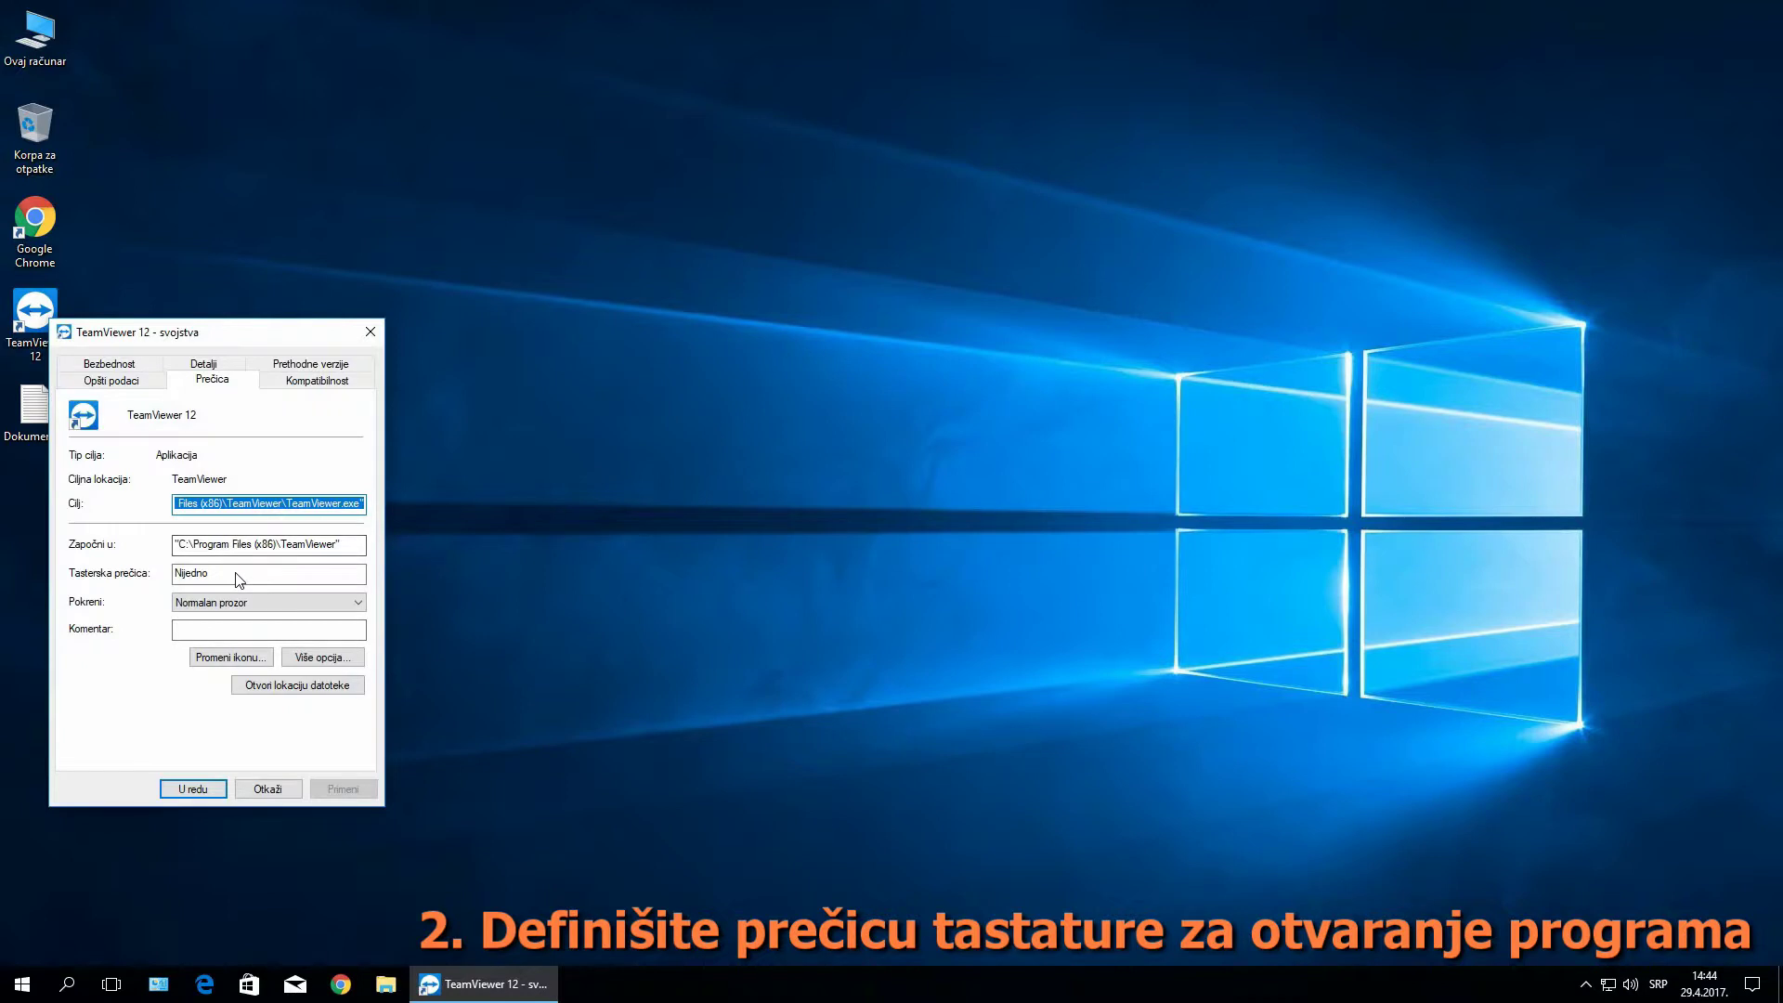
{"action": "left_click", "coordinate": [241, 580]}
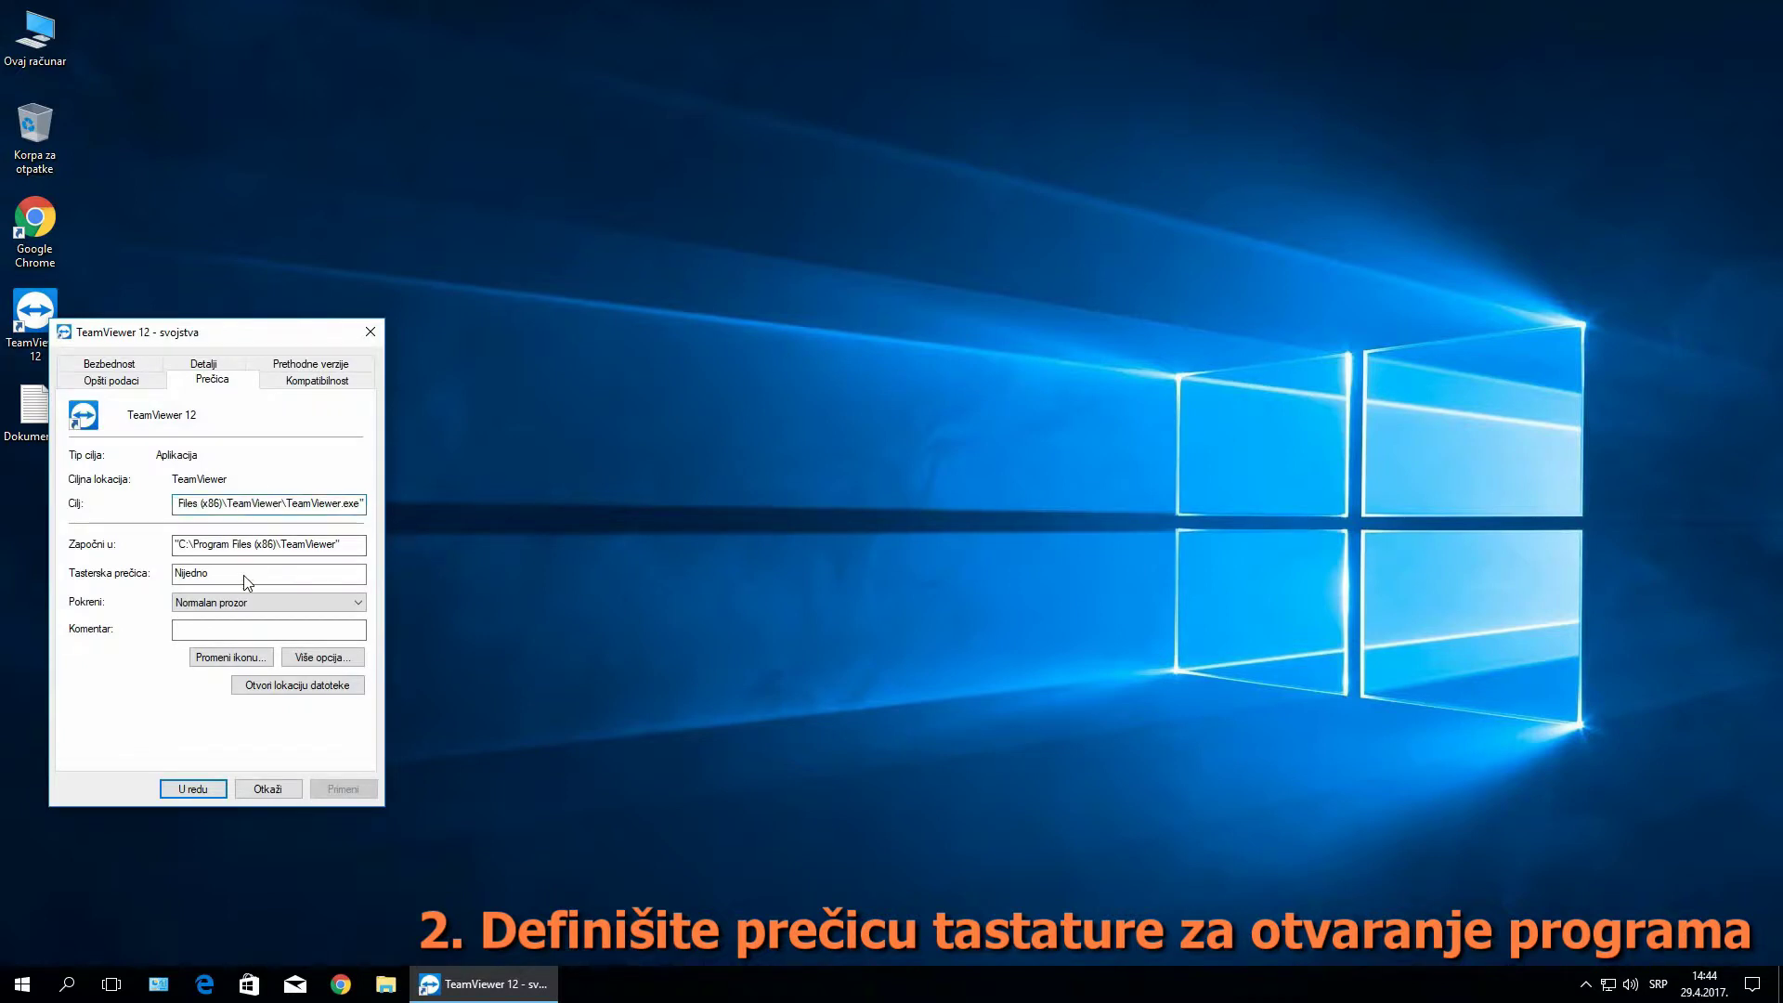
{"action": "key", "text": "ctrl+alt"}
{"action": "key", "text": "ctrl+shift+alt"}
{"action": "left_click", "coordinate": [195, 788]}
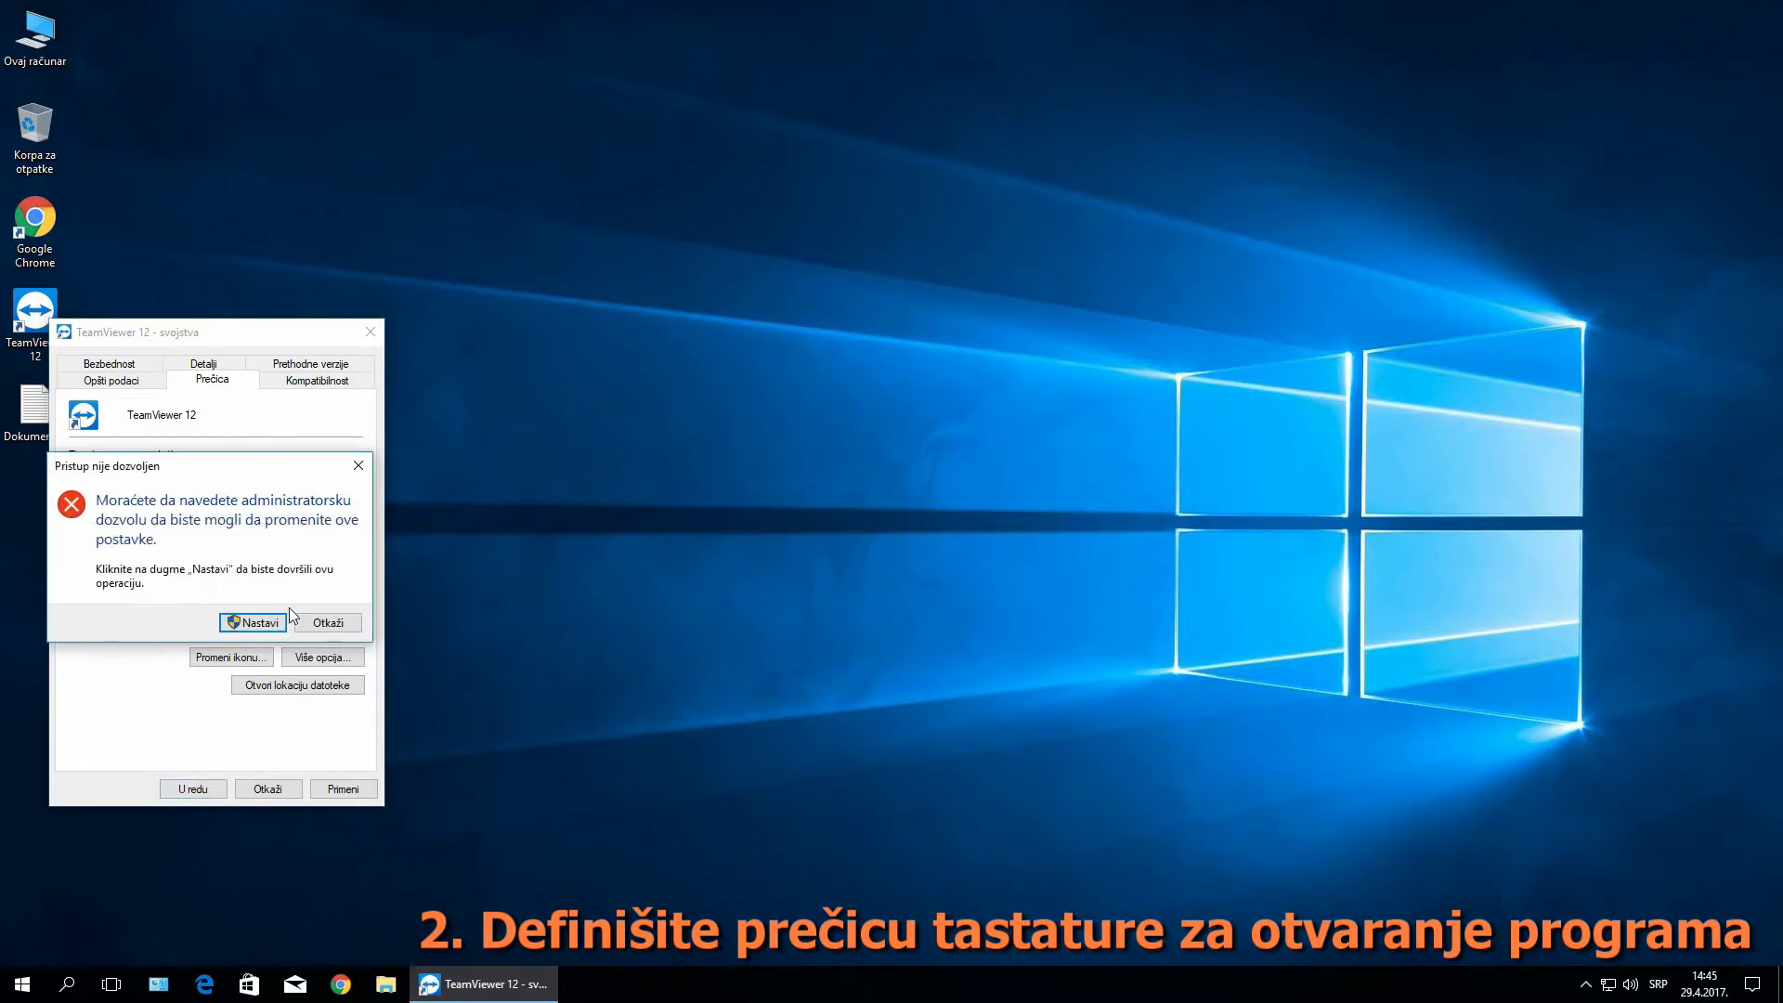
{"action": "left_click", "coordinate": [247, 621]}
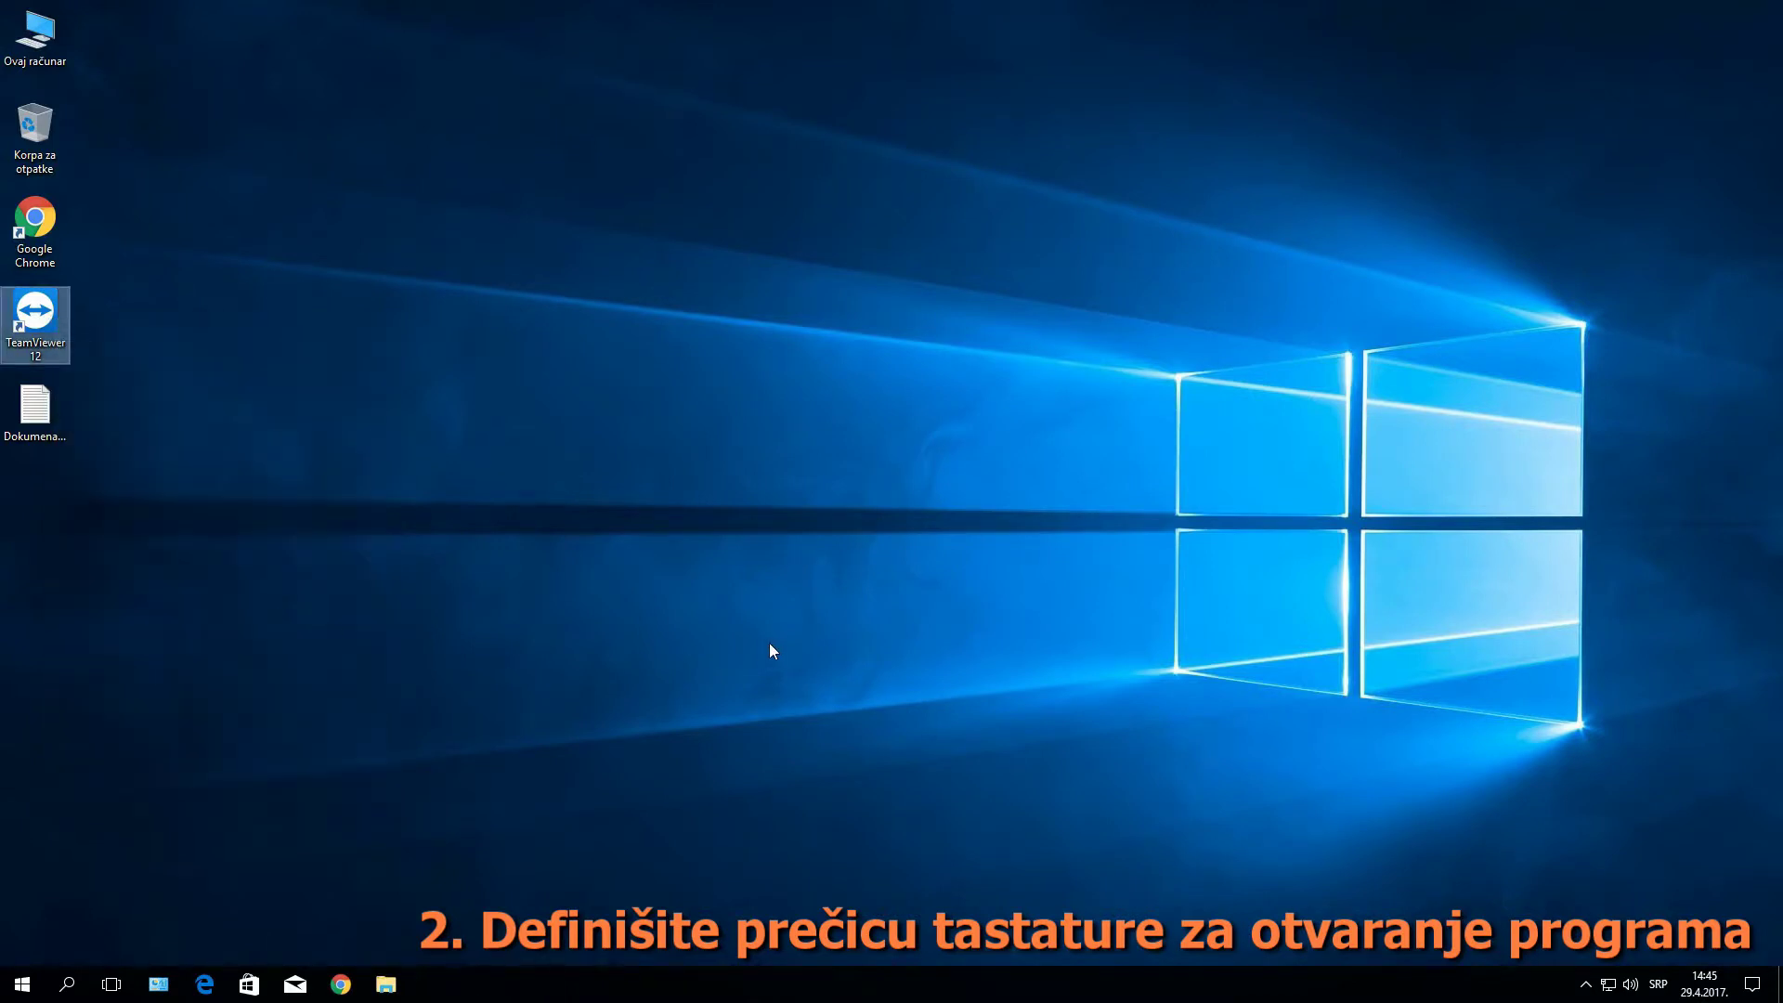
Test the assigned shortcut key by launching TeamViewer, and close its window.
{"action": "key", "text": "ctrl+alt+t"}
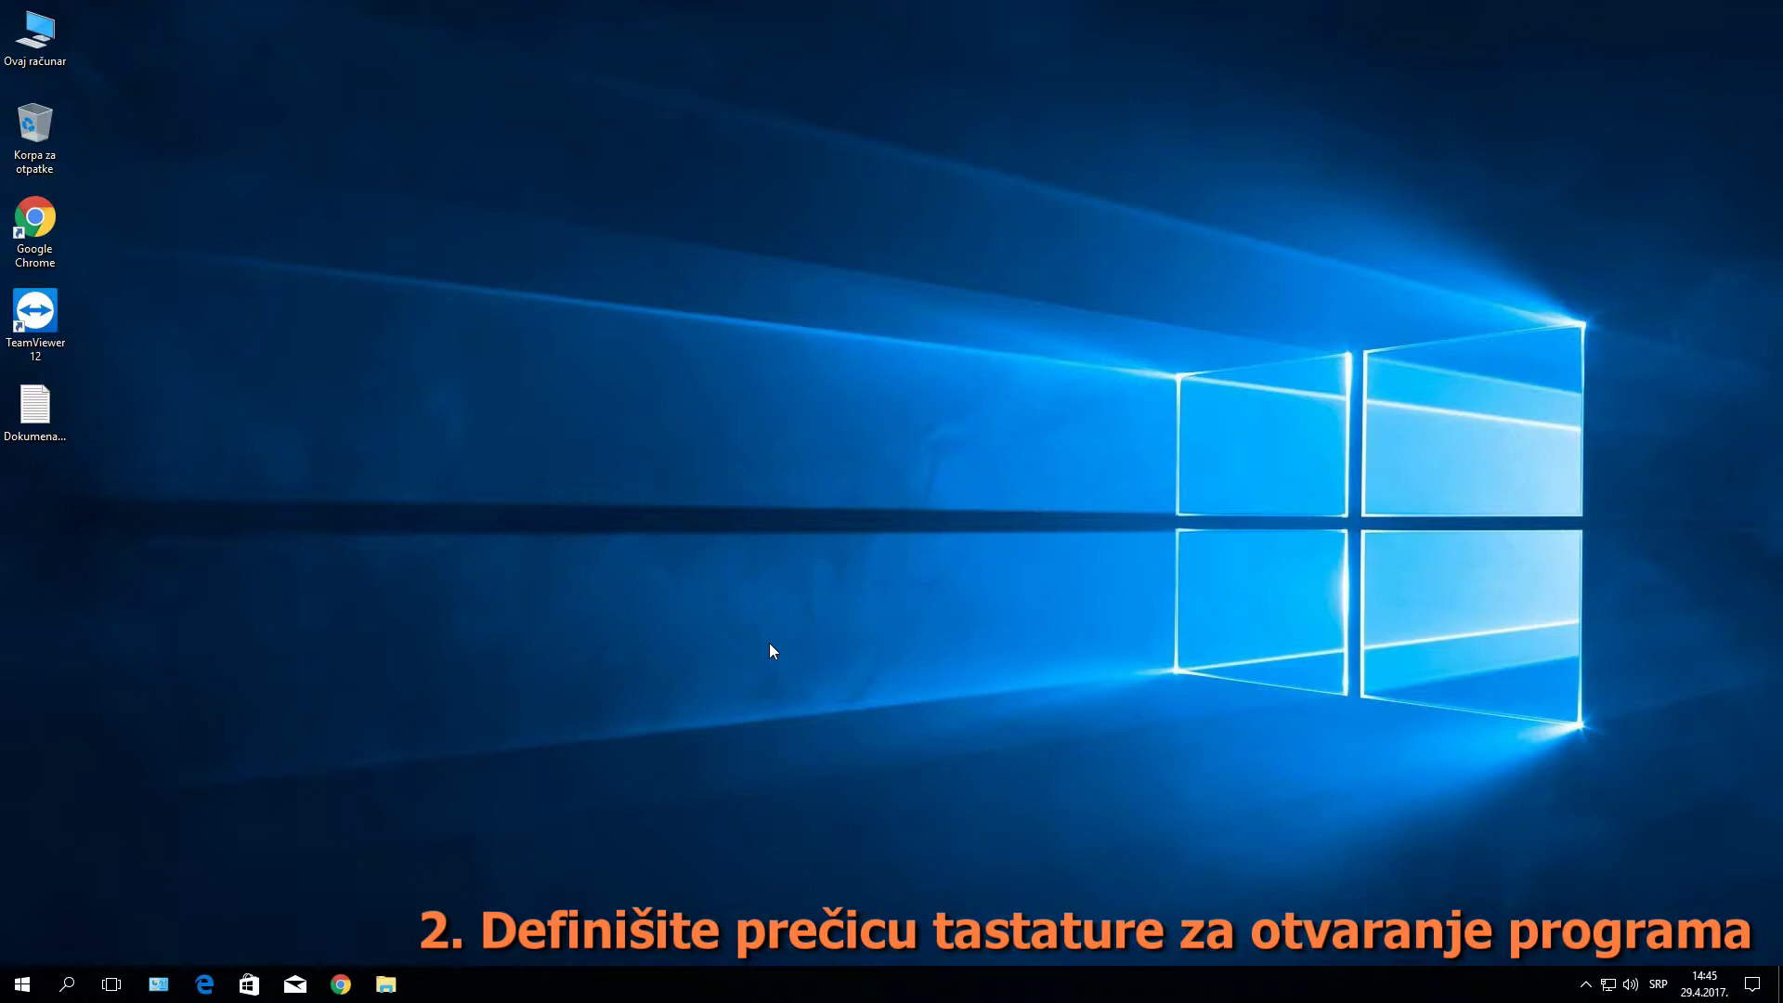
{"action": "key", "text": "ctrl+alt+t"}
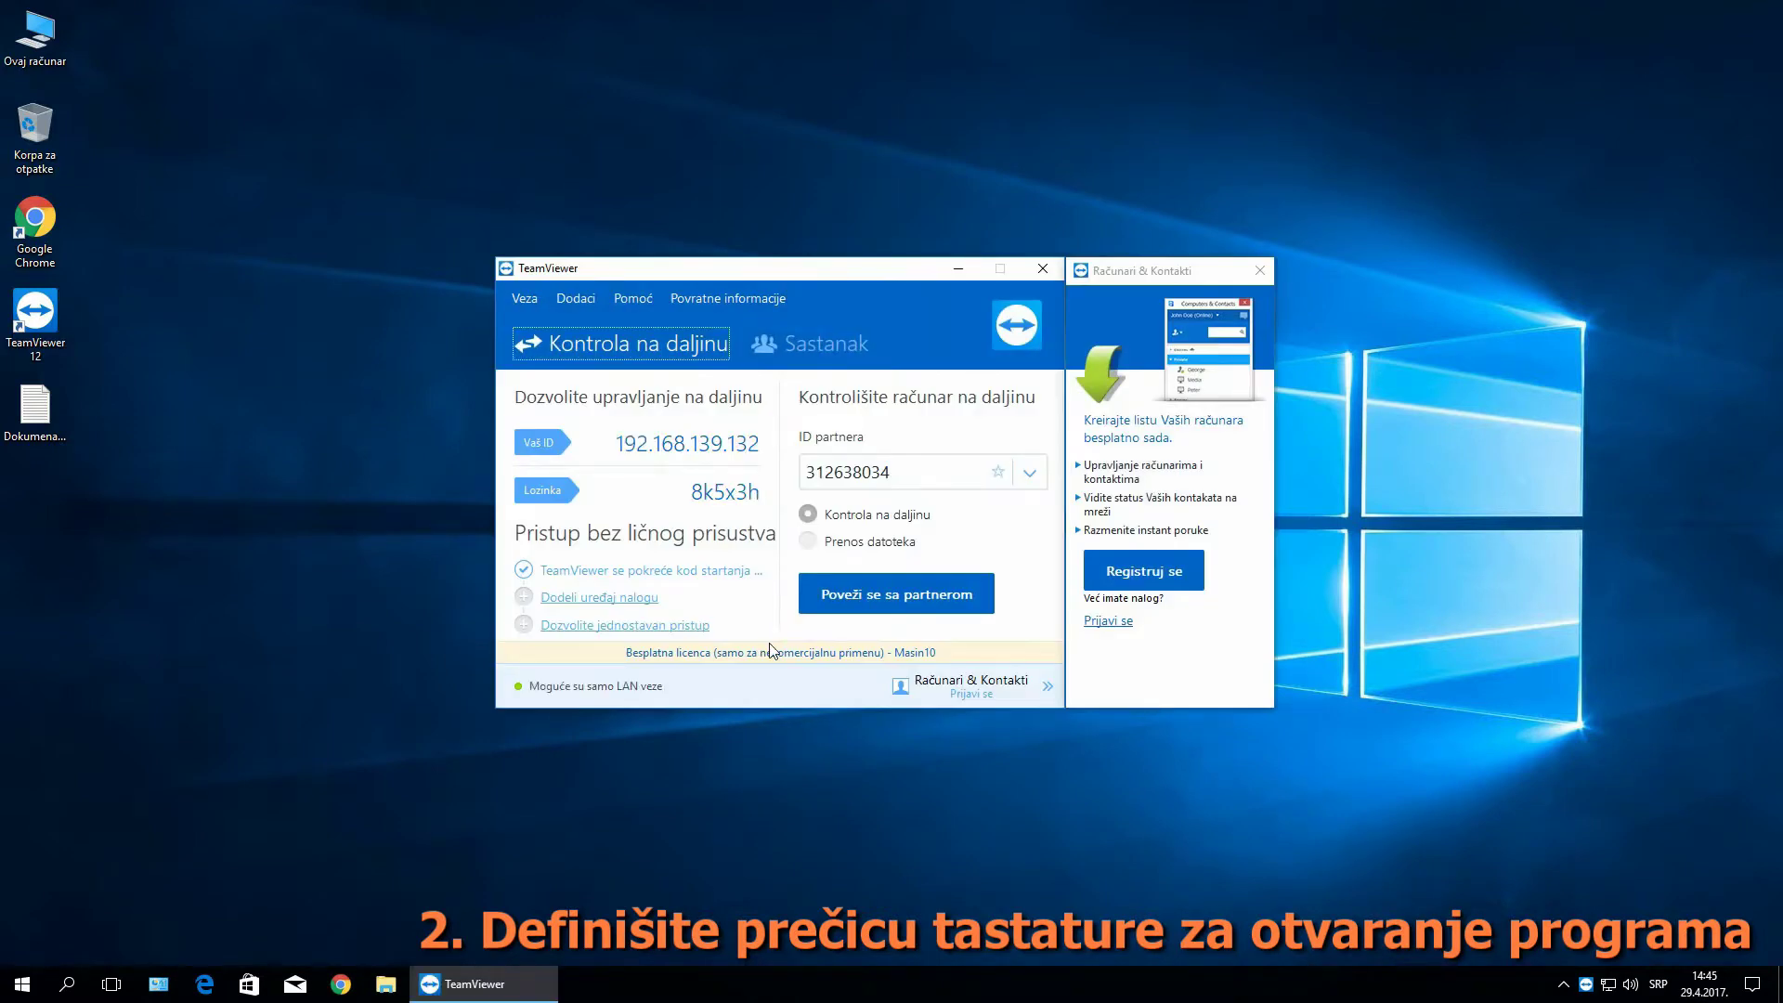
{"action": "left_click", "coordinate": [1045, 271]}
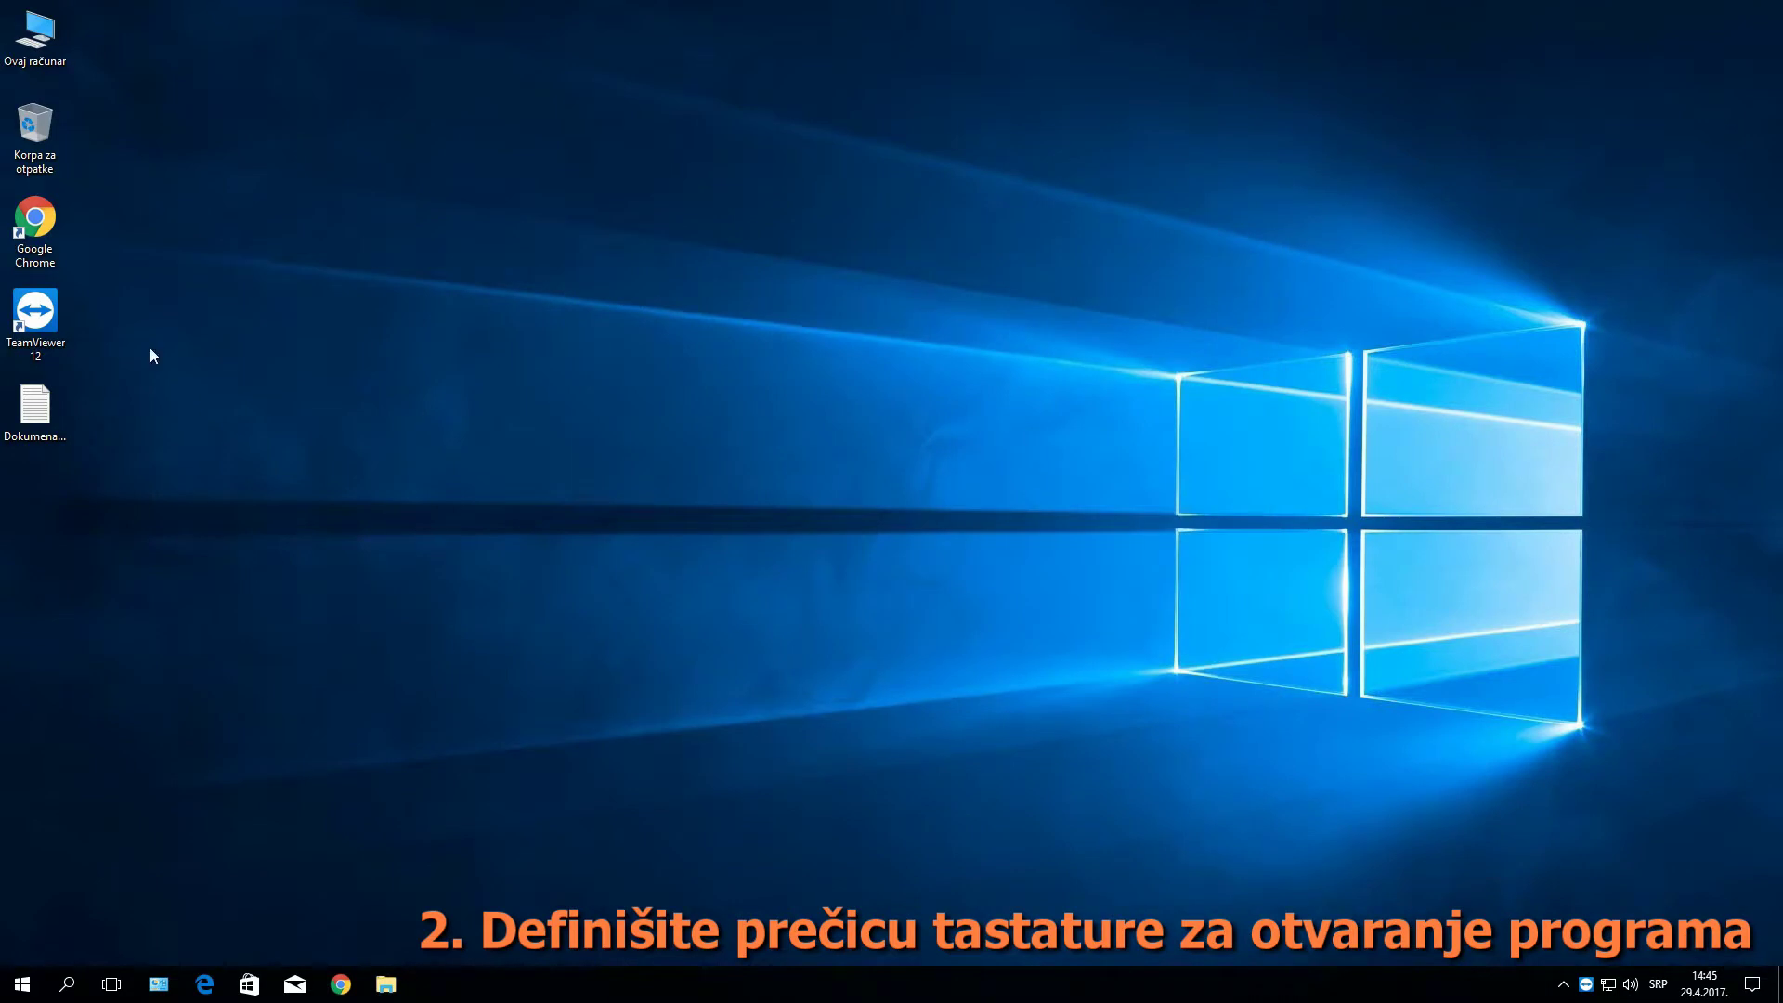
Remove the shortcut key from the TeamViewer 12 desktop shortcut and save the change with administrator permission.
{"action": "right_click", "coordinate": [32, 330]}
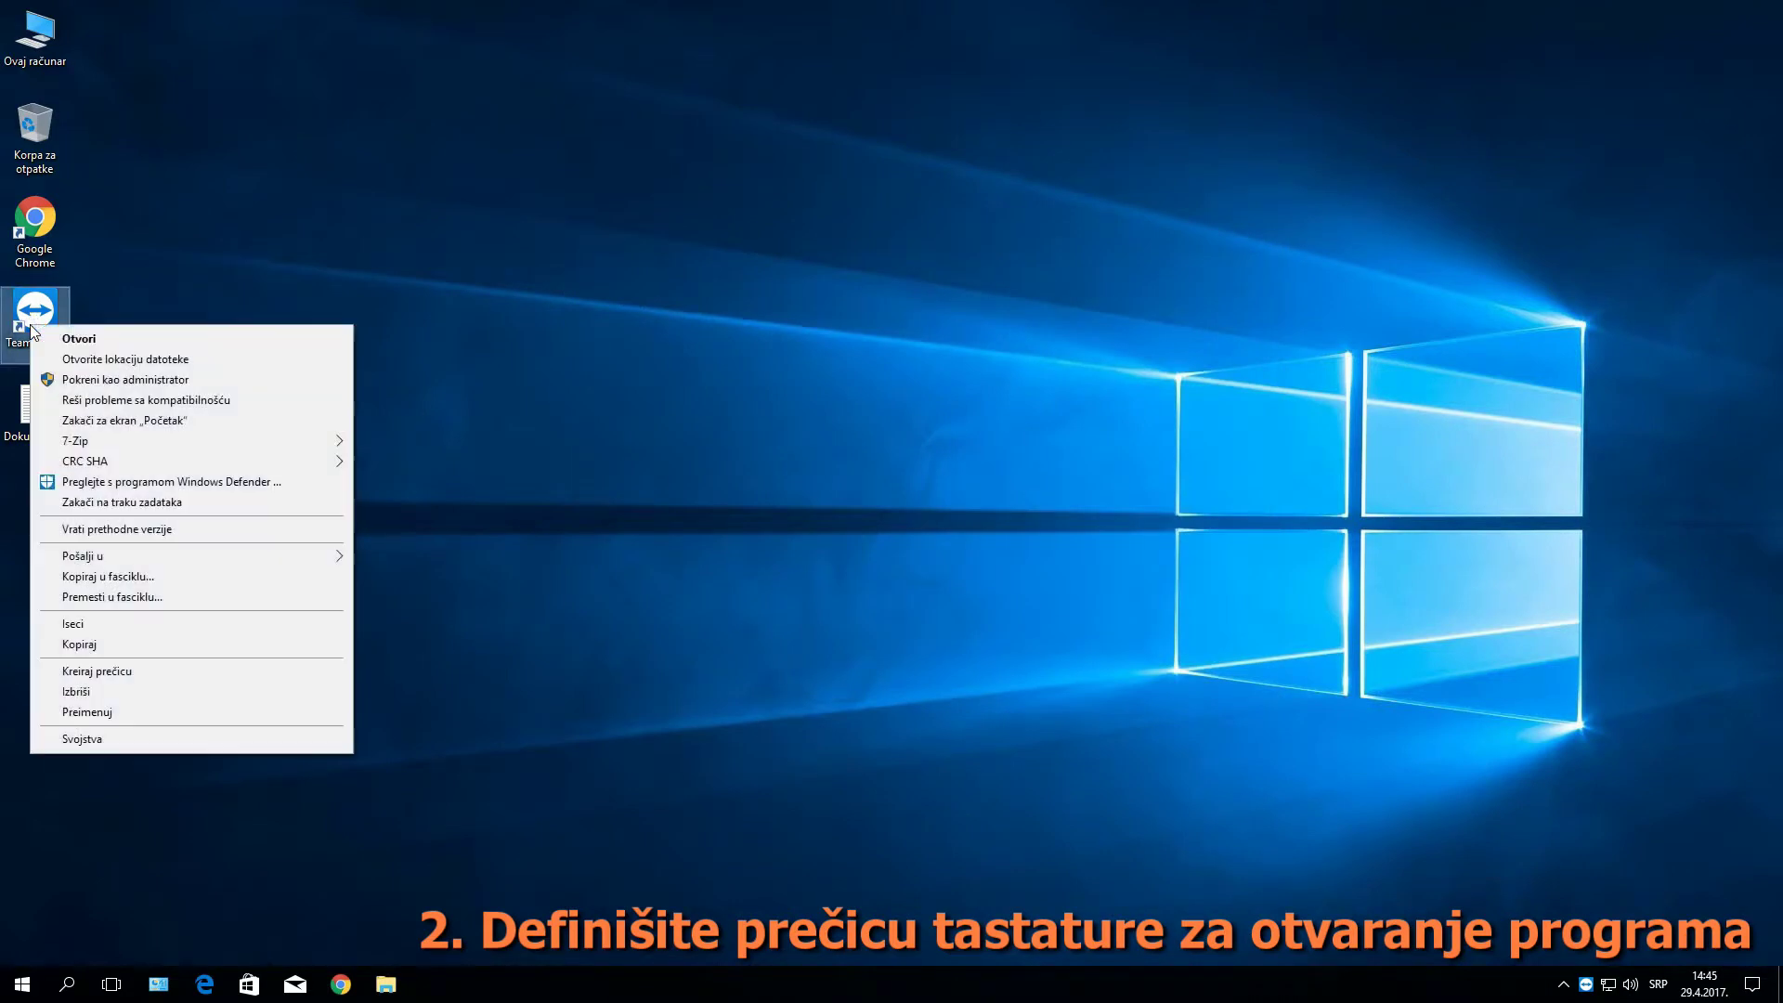
{"action": "left_click", "coordinate": [166, 737]}
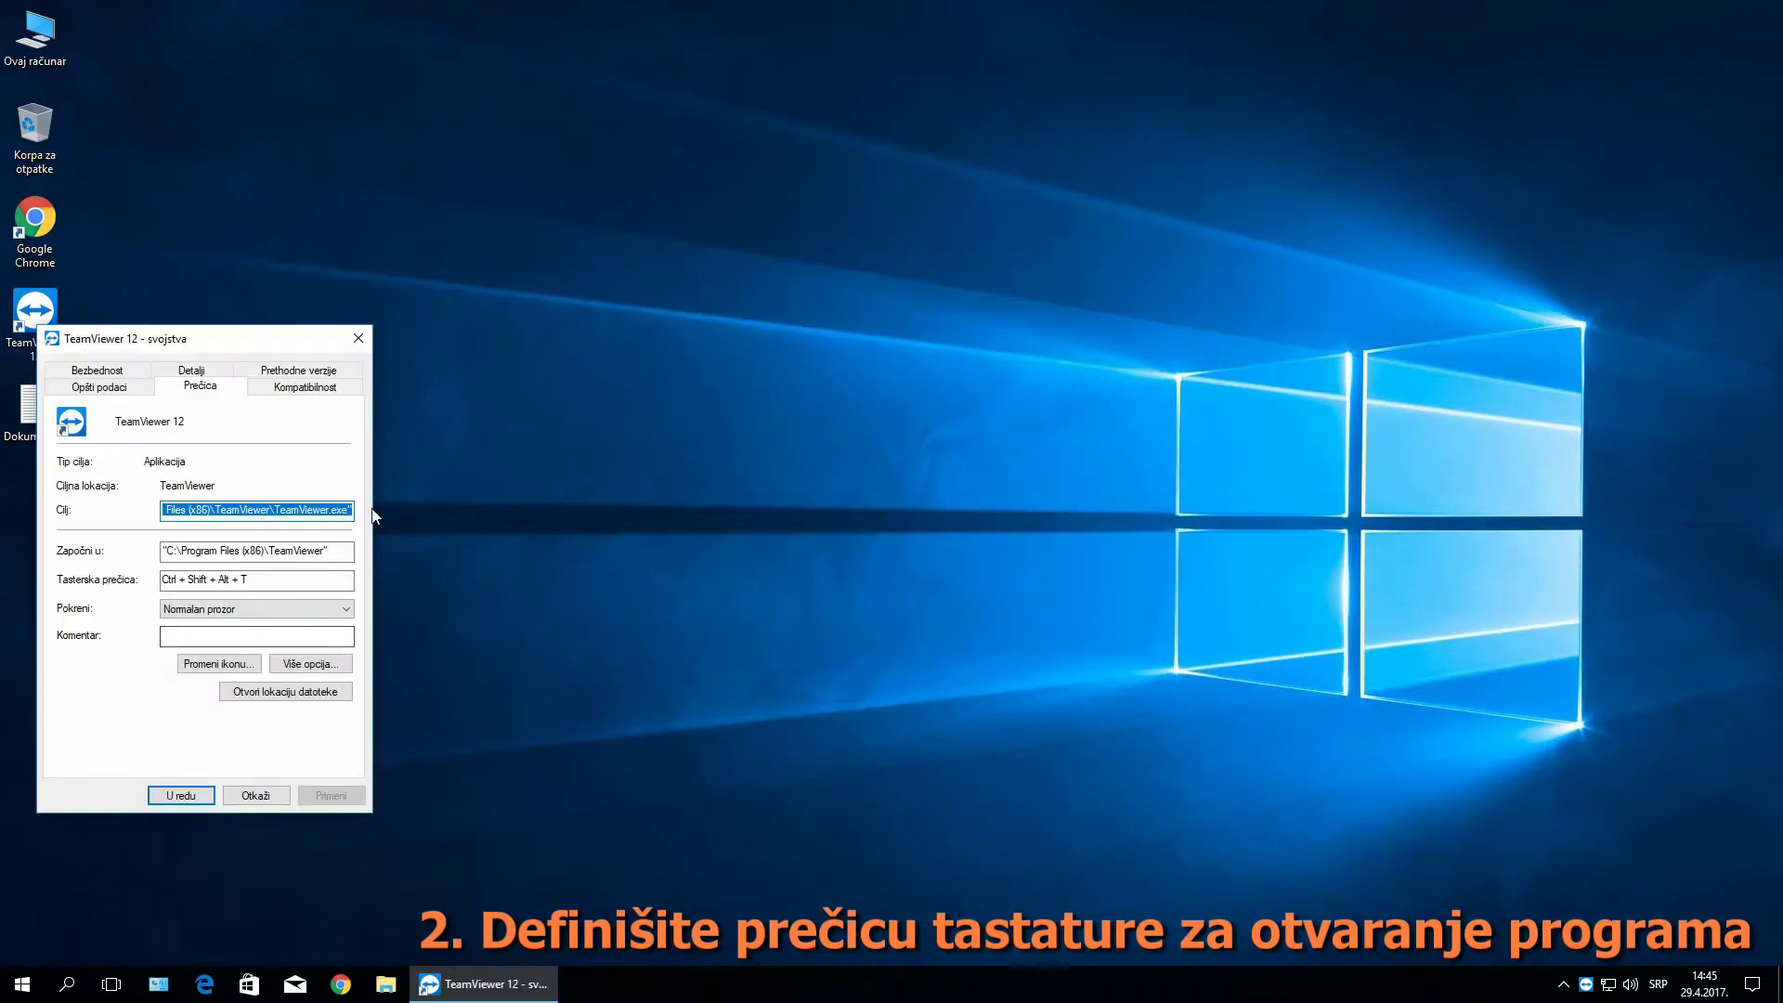
{"action": "left_click", "coordinate": [299, 584]}
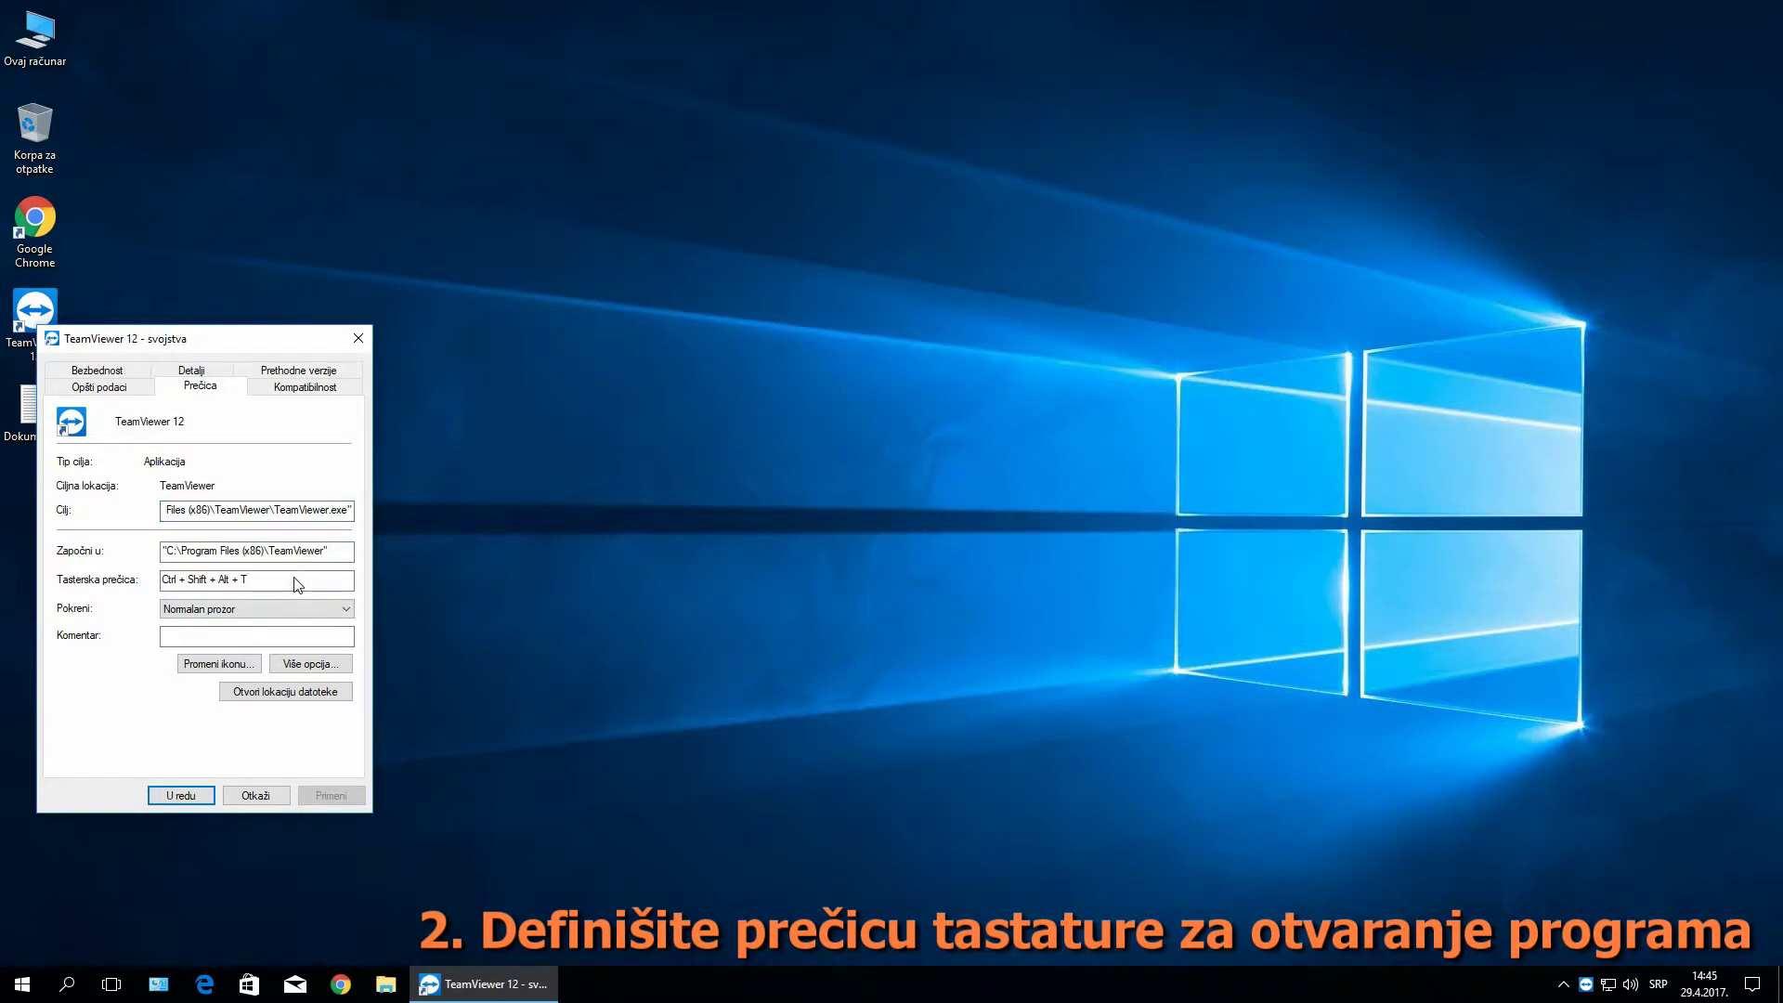
{"action": "key", "text": "BackSpace"}
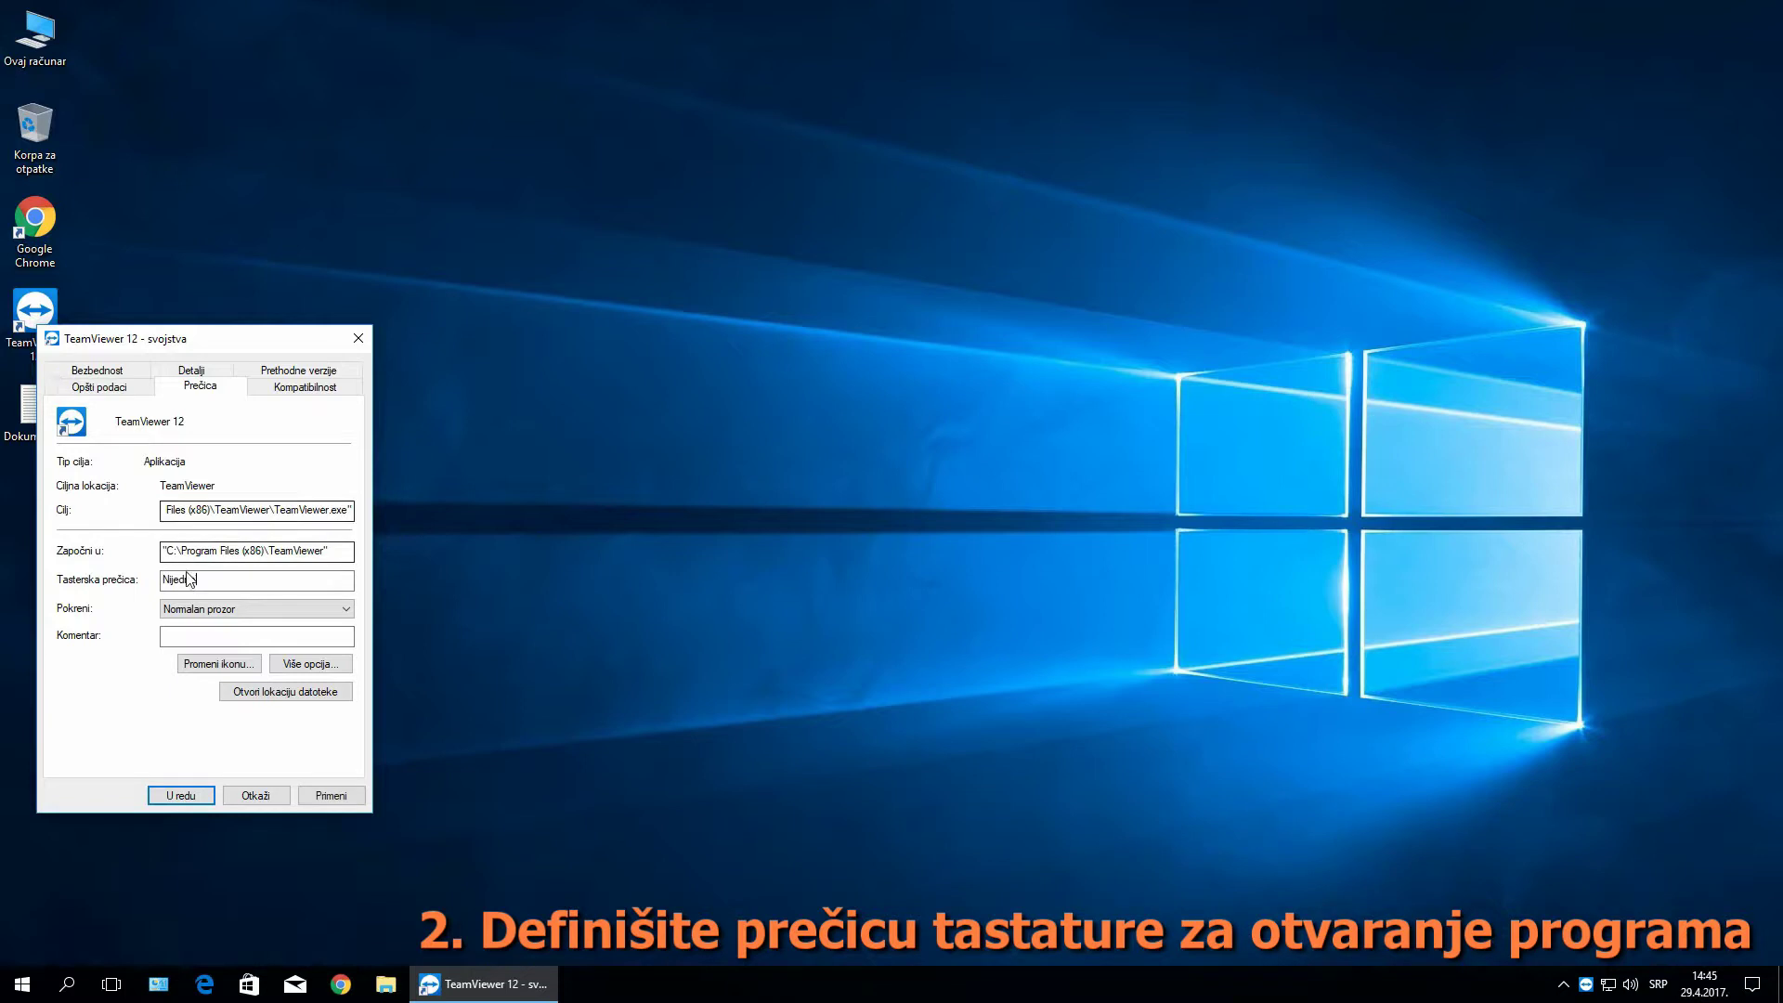
{"action": "left_click", "coordinate": [183, 799]}
{"action": "left_click", "coordinate": [267, 629]}
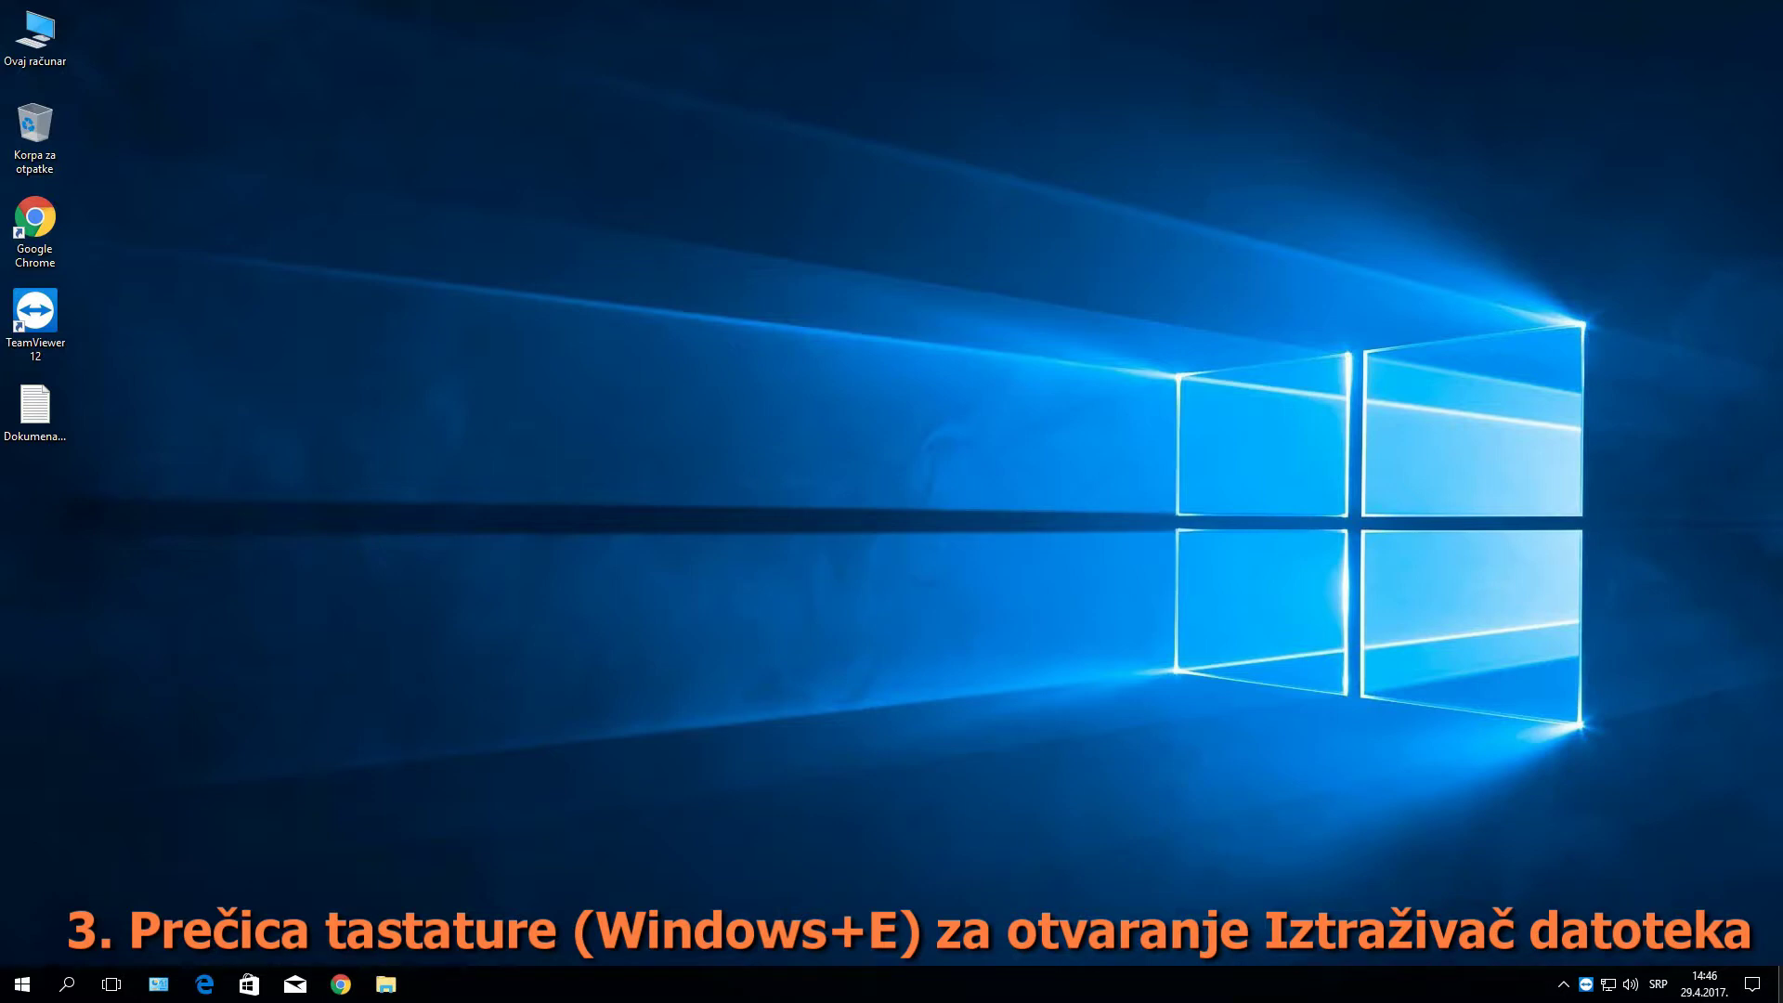
Open a File Explorer window from the desktop.
{"action": "key", "text": "super+e"}
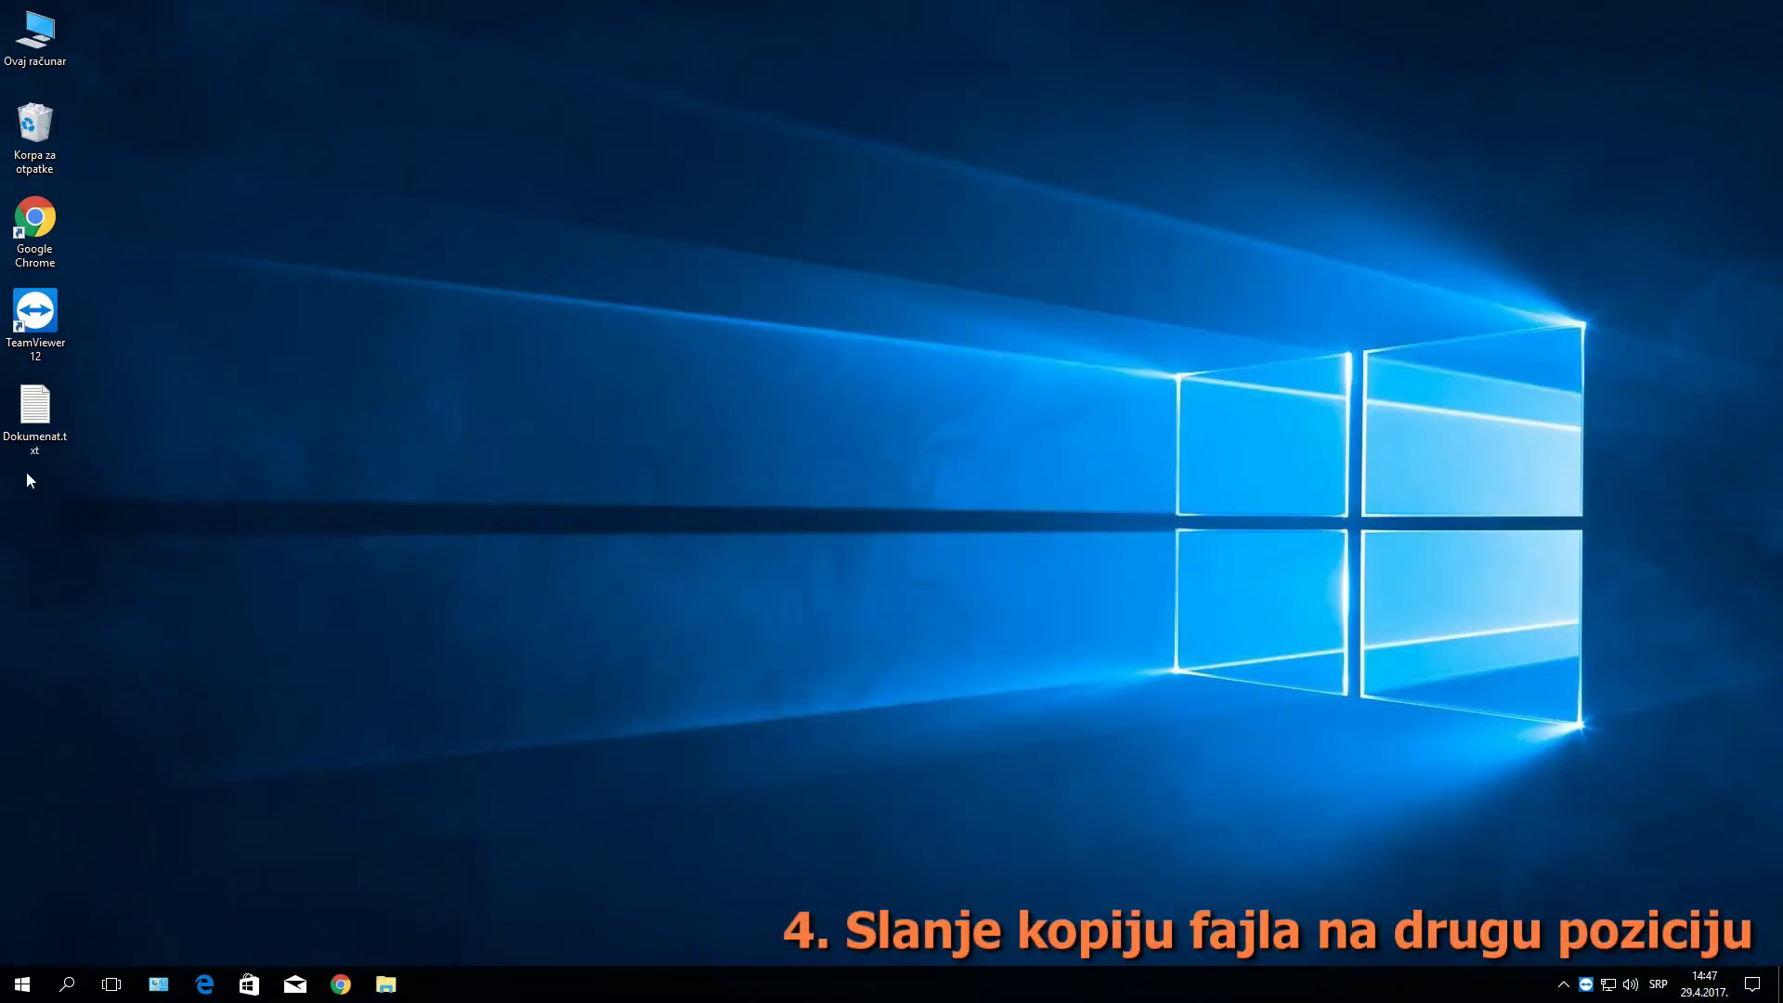
Check which Send to destinations are offered for Dokumenat.txt on the desktop.
{"action": "right_click", "coordinate": [39, 414]}
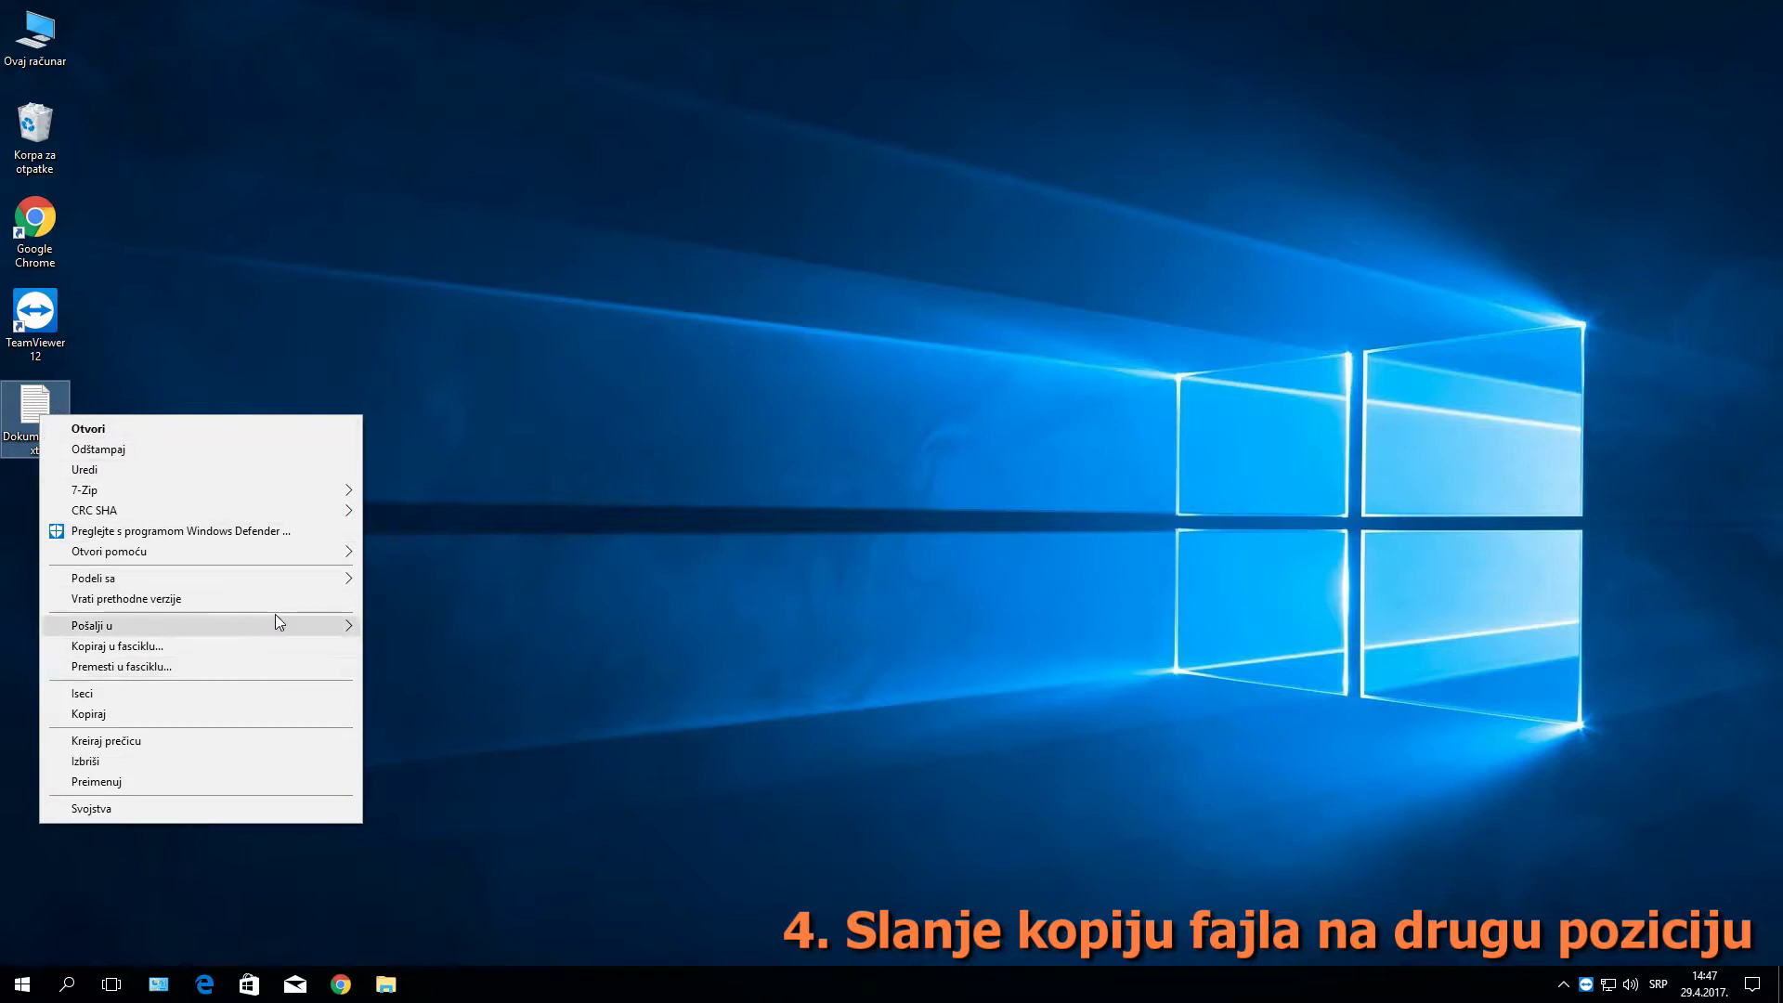
{"action": "mouse_move", "coordinate": [283, 622]}
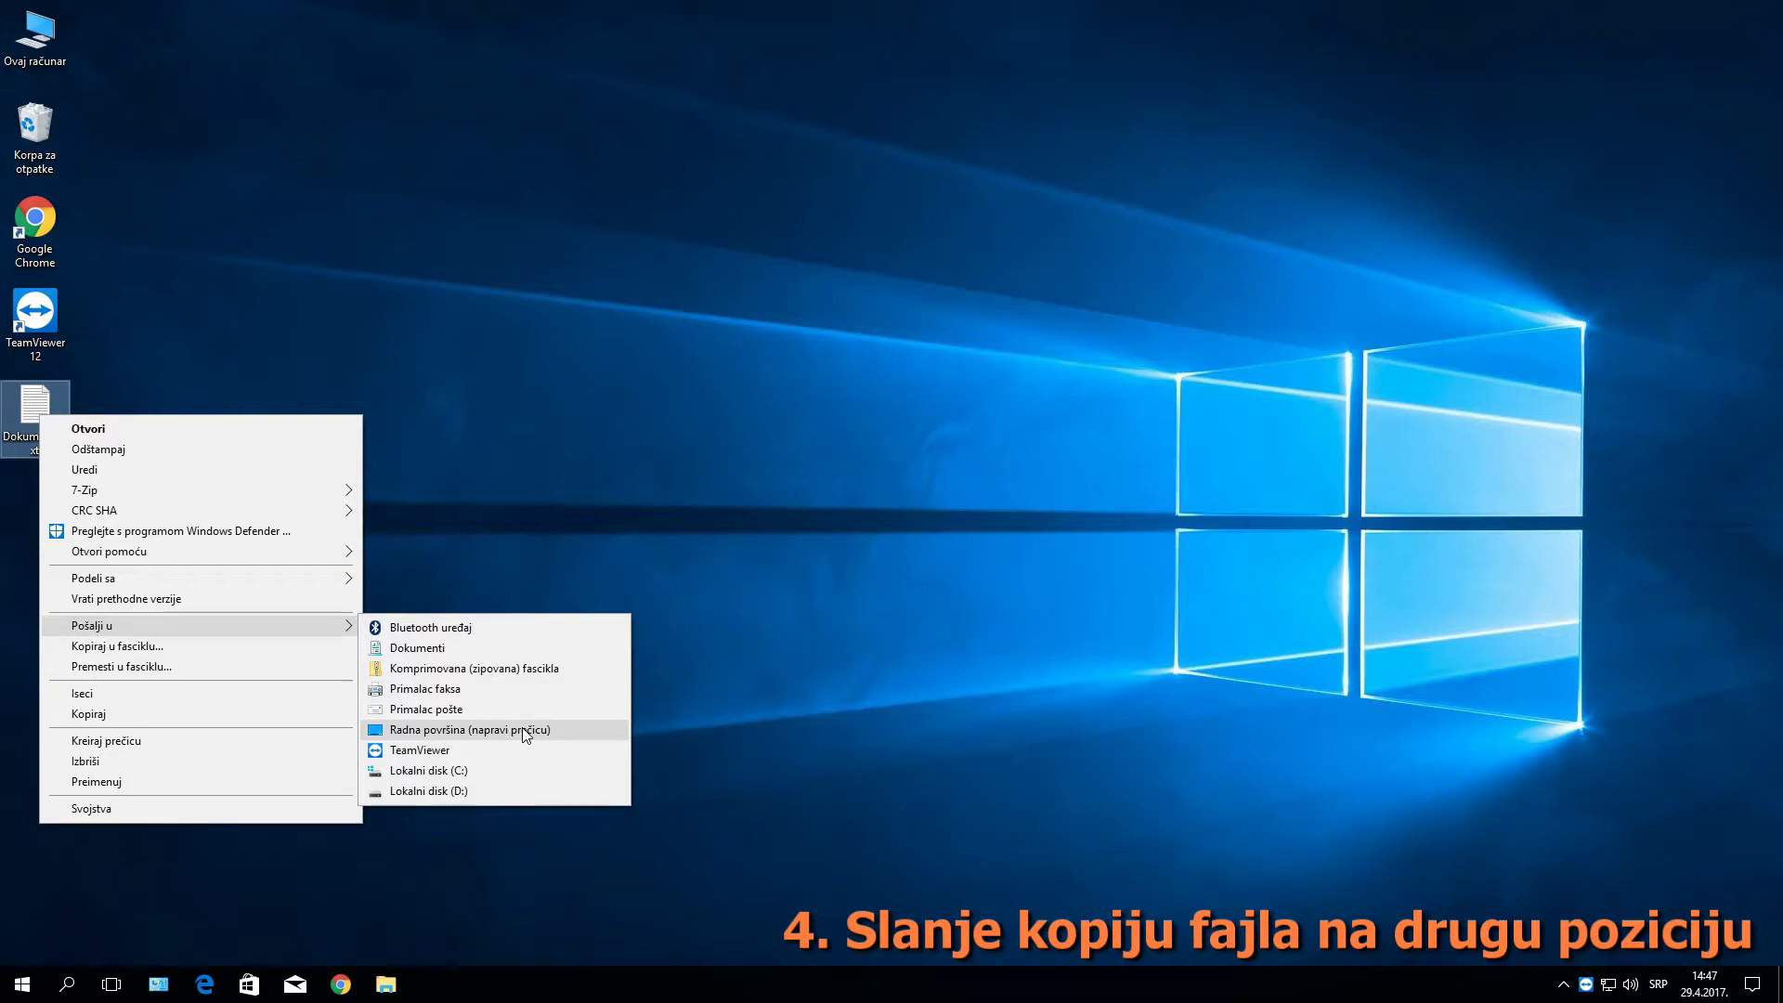
Create a desktop shortcut to the Fascikla folder on Lokalni disk (D:) in File Explorer.
{"action": "left_click", "coordinate": [385, 984]}
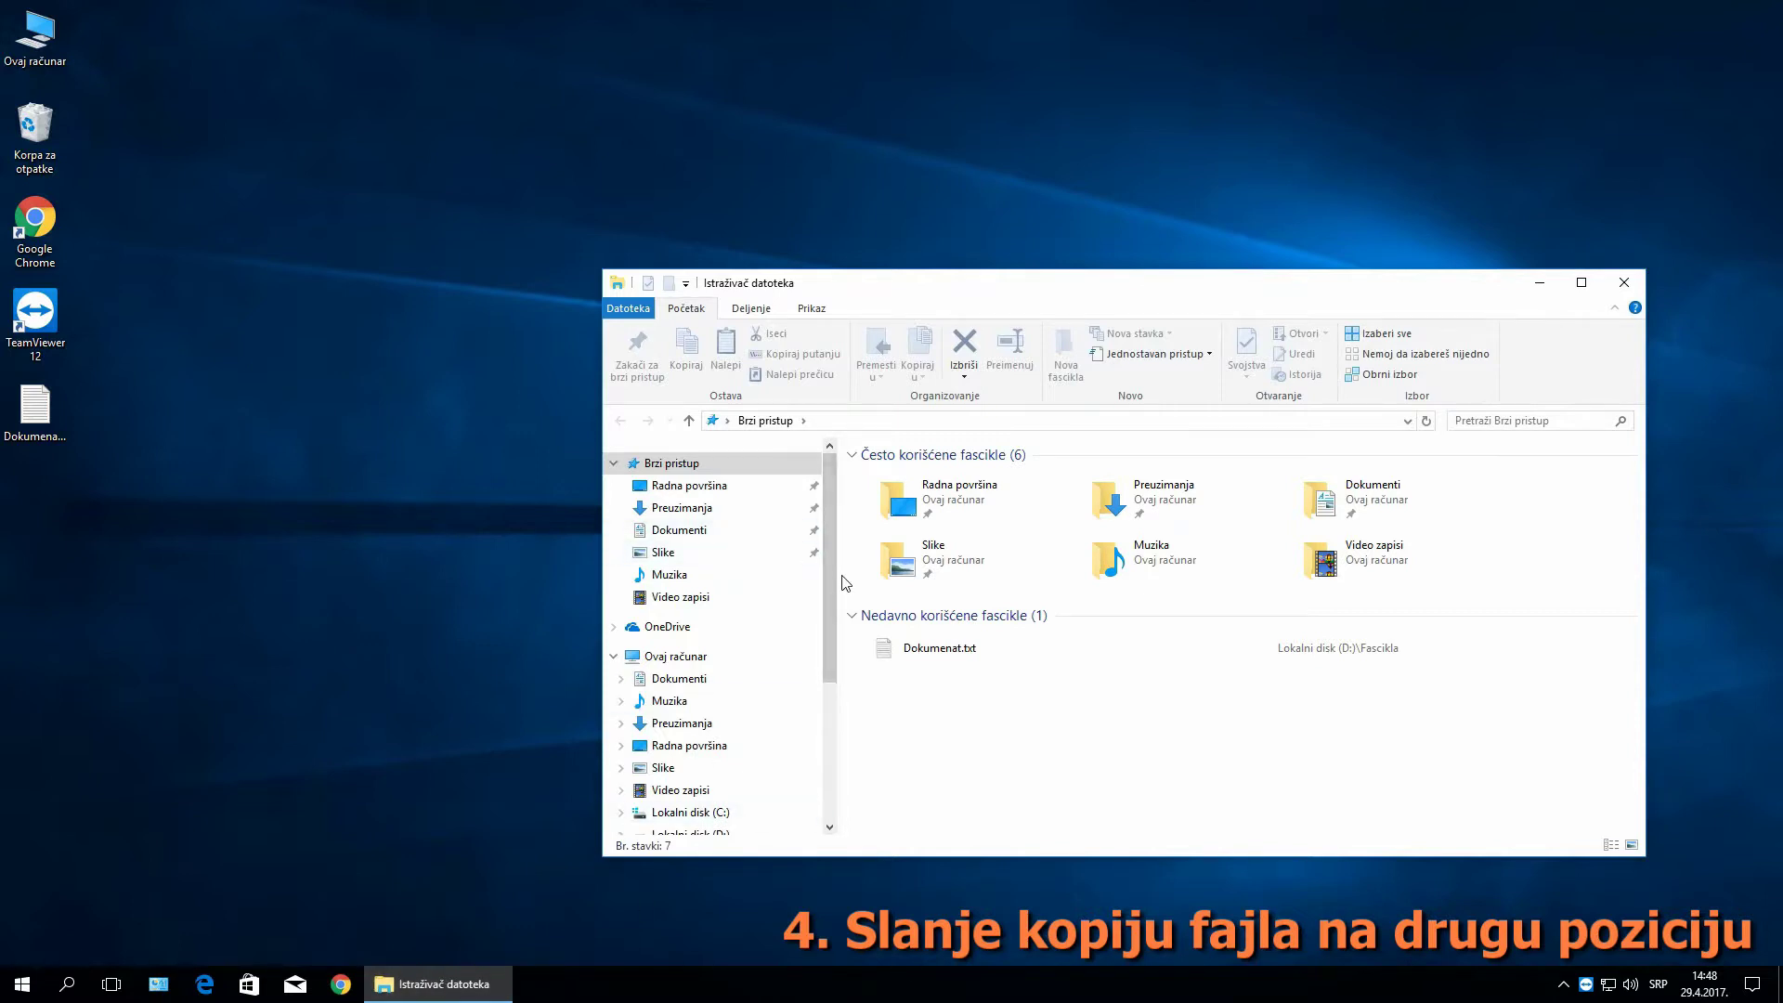
{"action": "left_click_drag", "start_coordinate": [827, 593], "coordinate": [839, 817]}
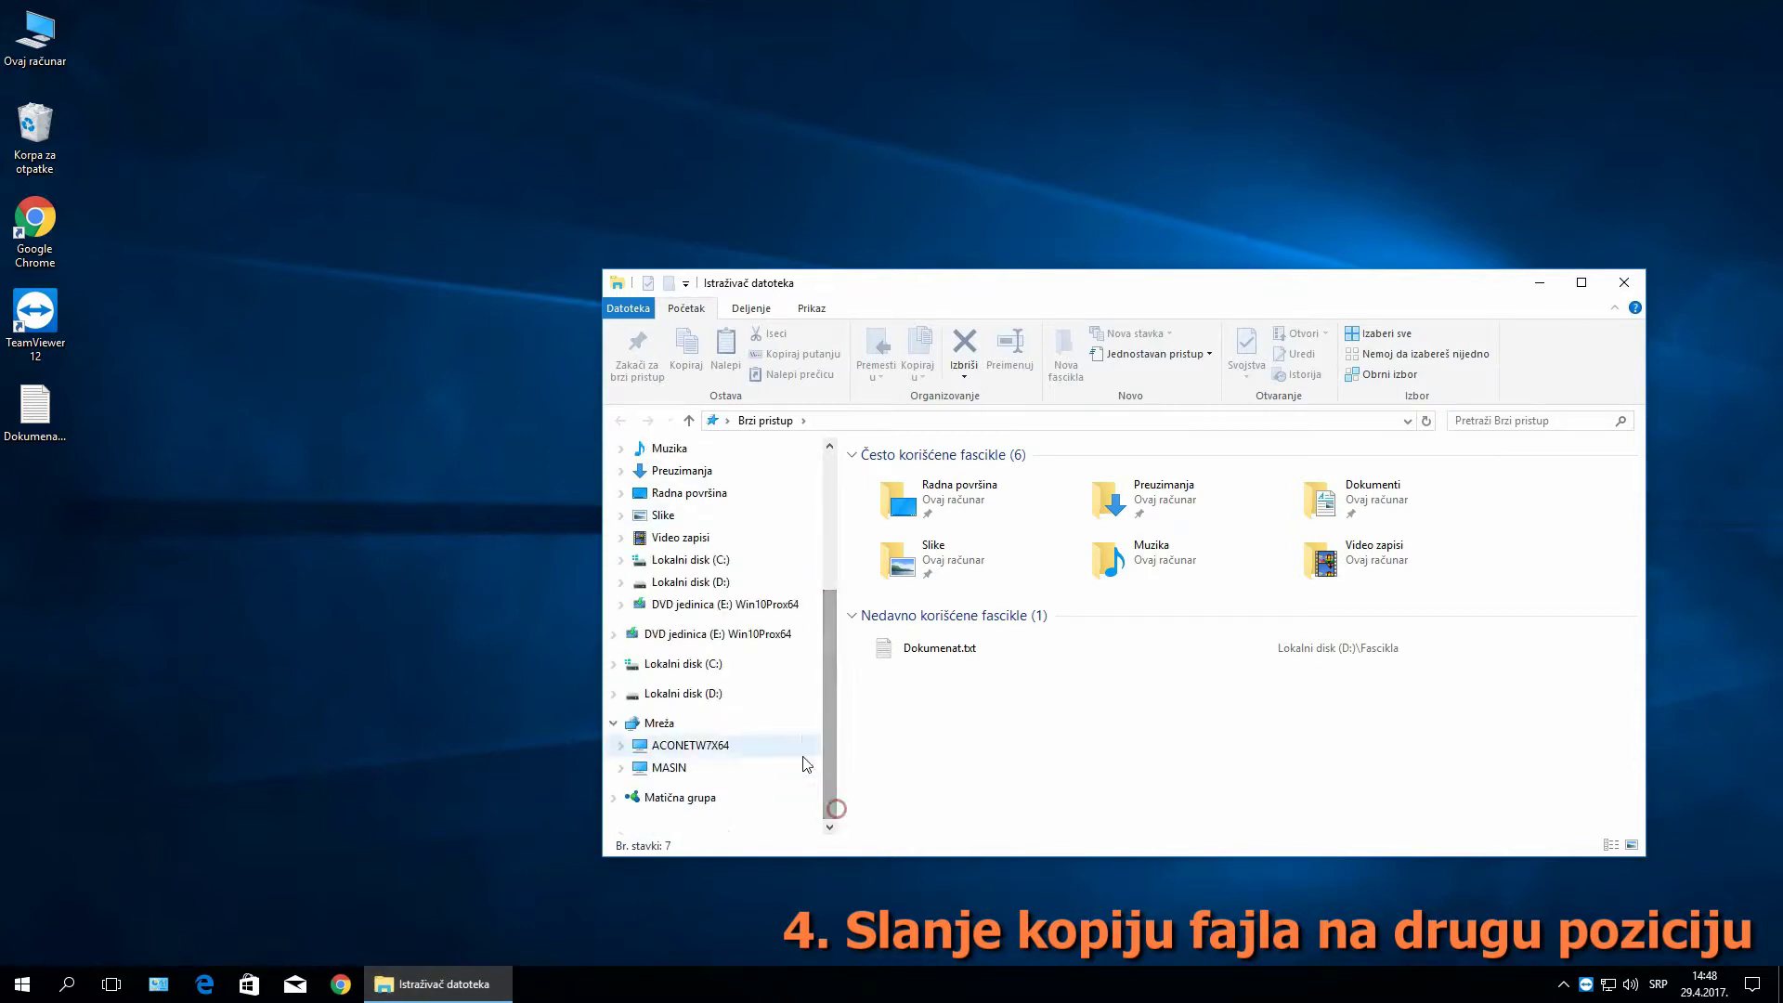
{"action": "left_click", "coordinate": [710, 696]}
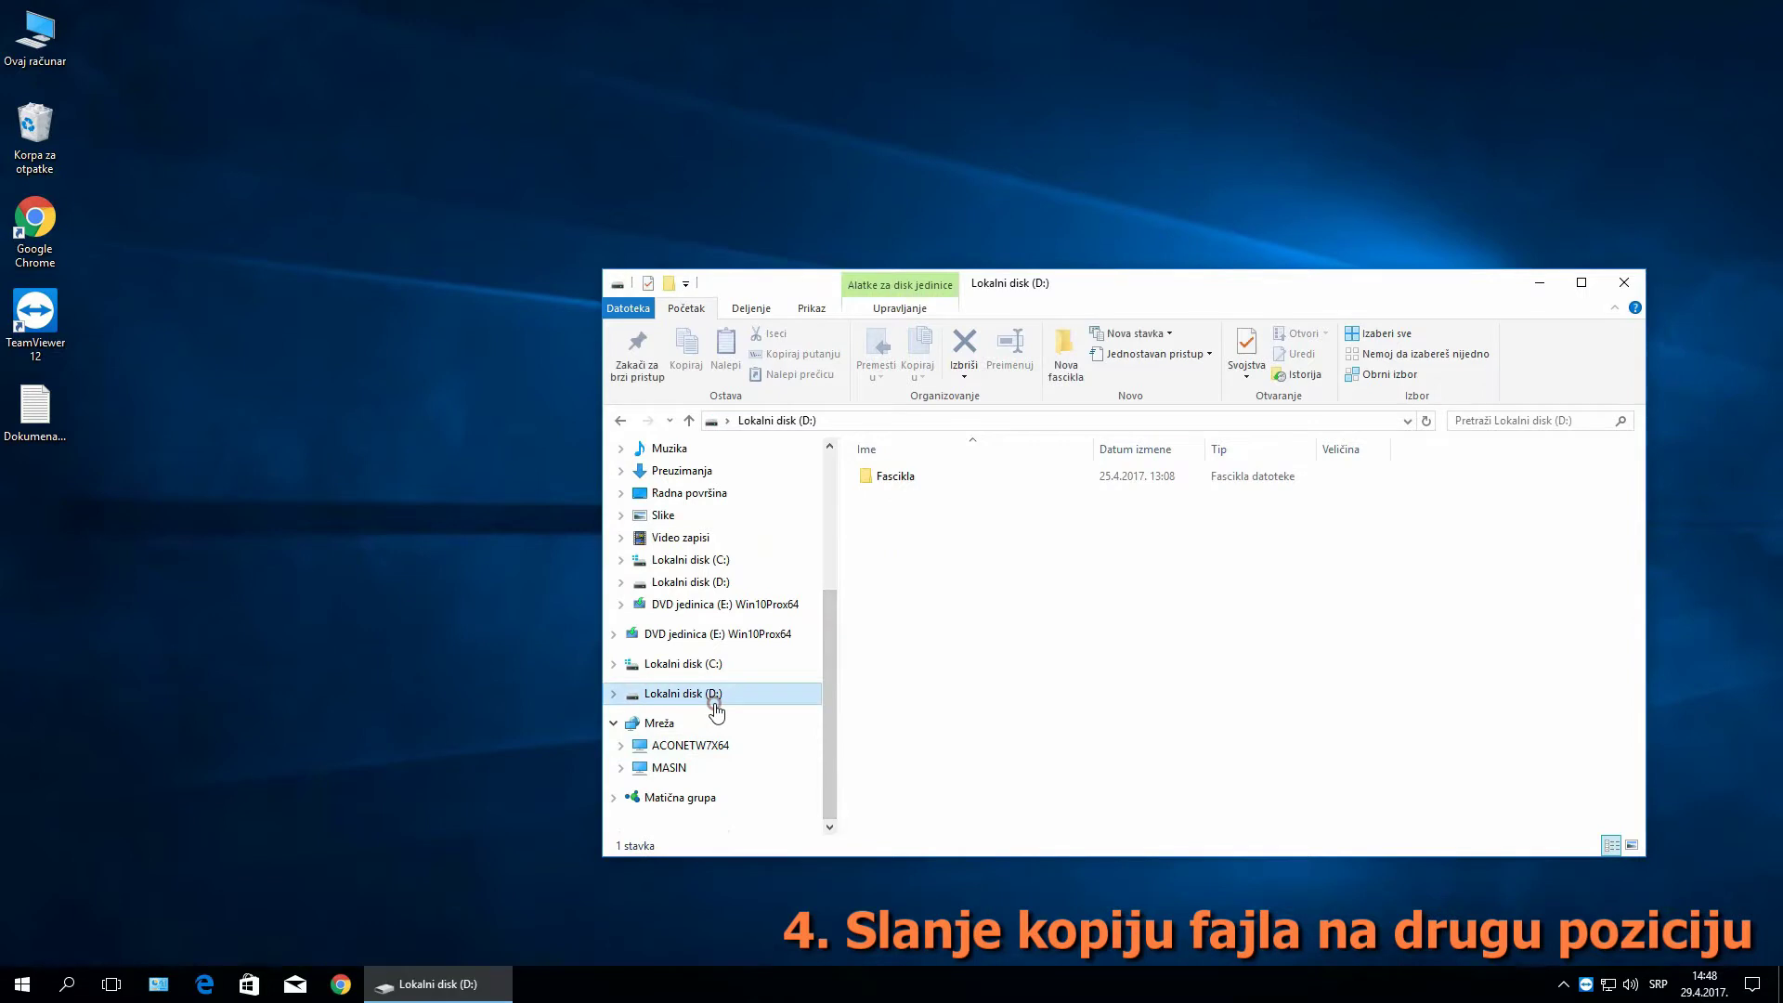
{"action": "left_click", "coordinate": [901, 481]}
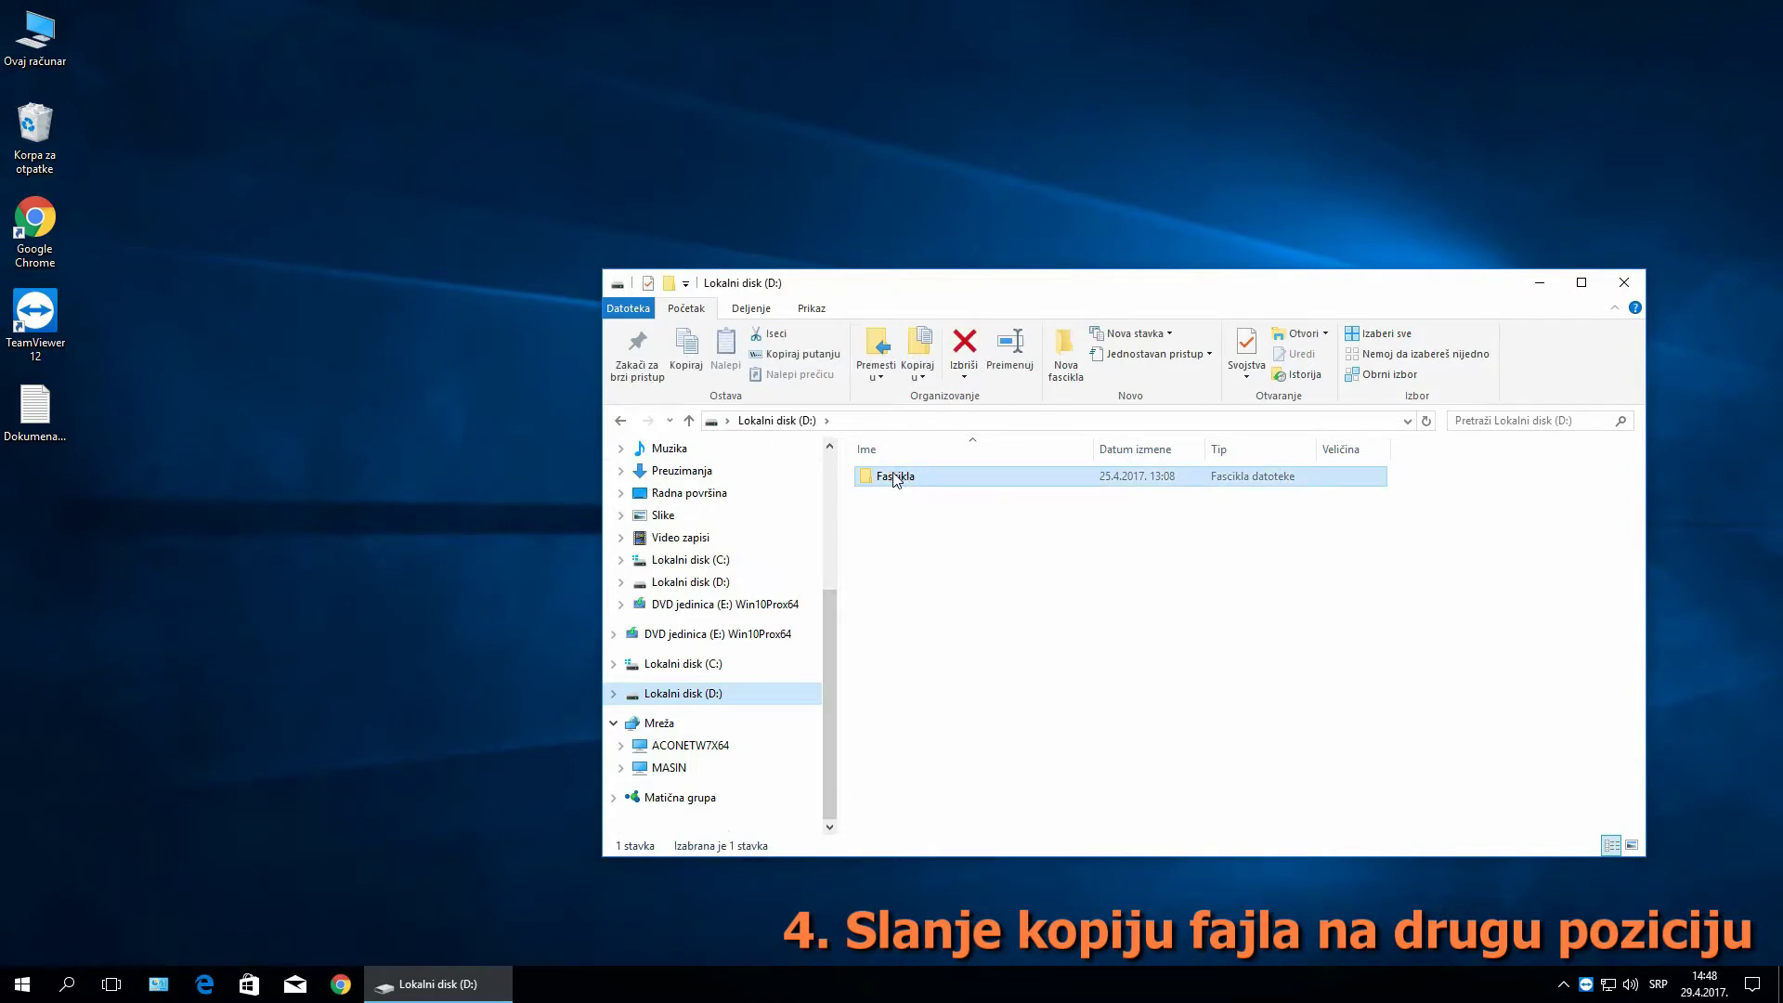
{"action": "right_click", "coordinate": [897, 479]}
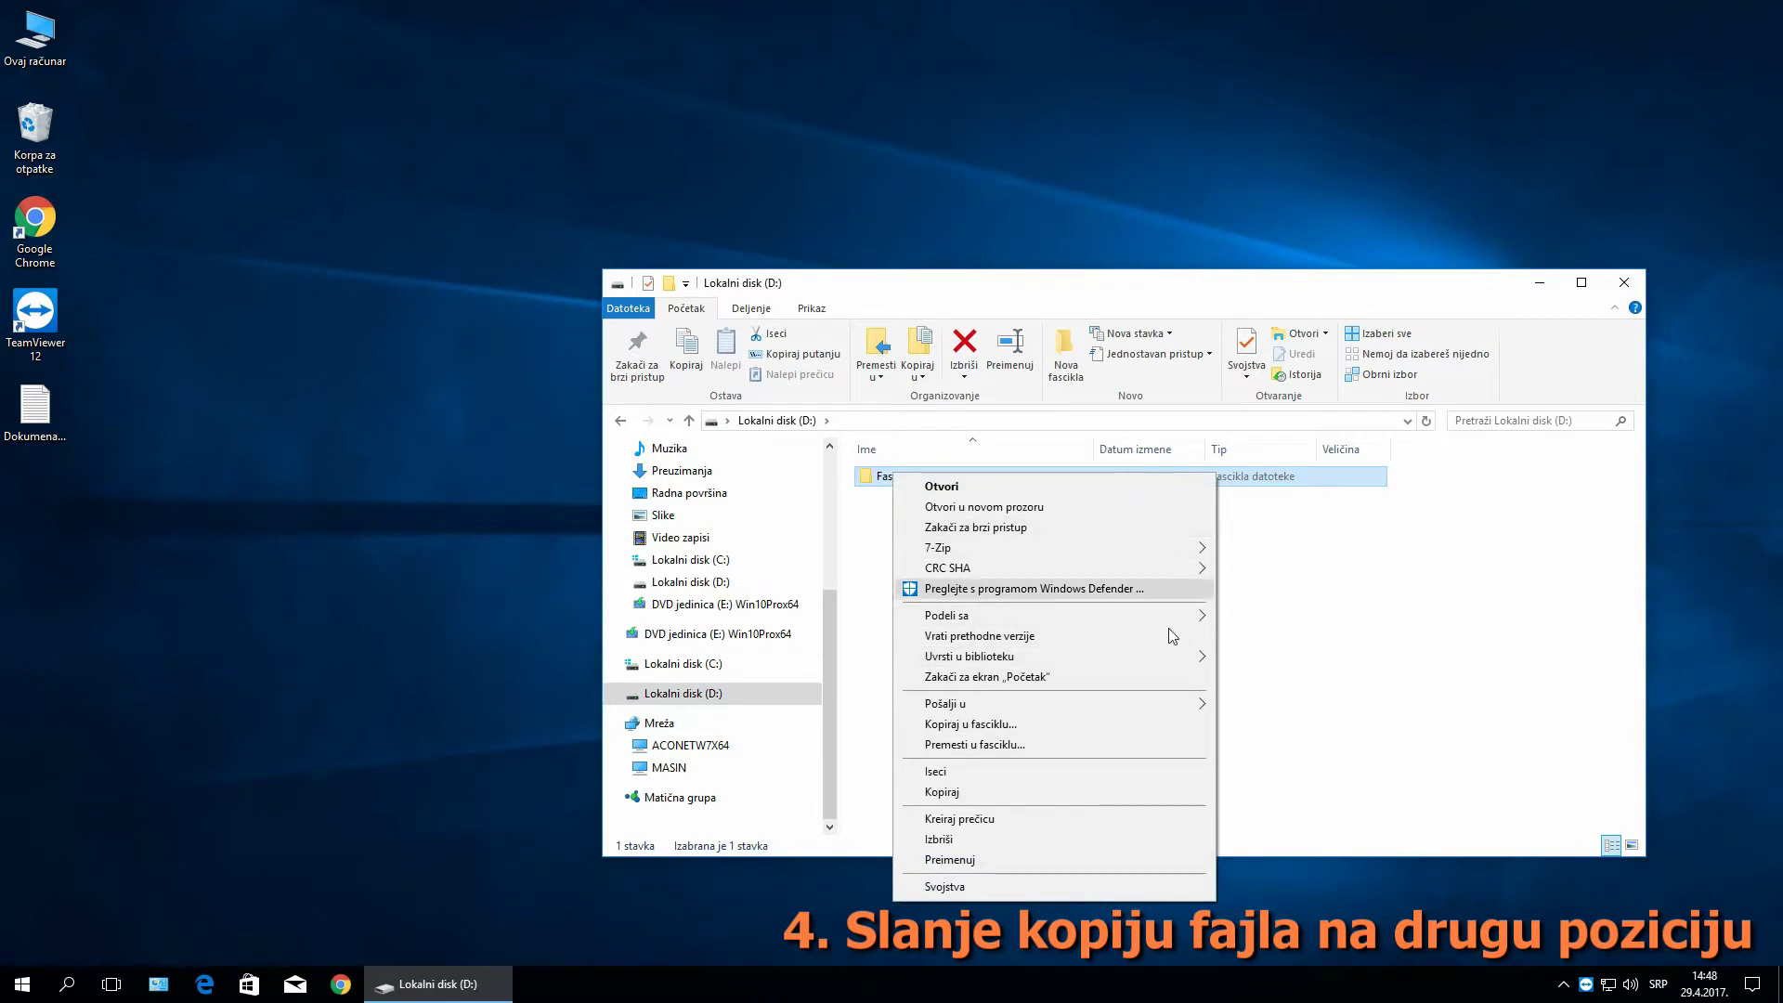
{"action": "mouse_move", "coordinate": [1173, 700]}
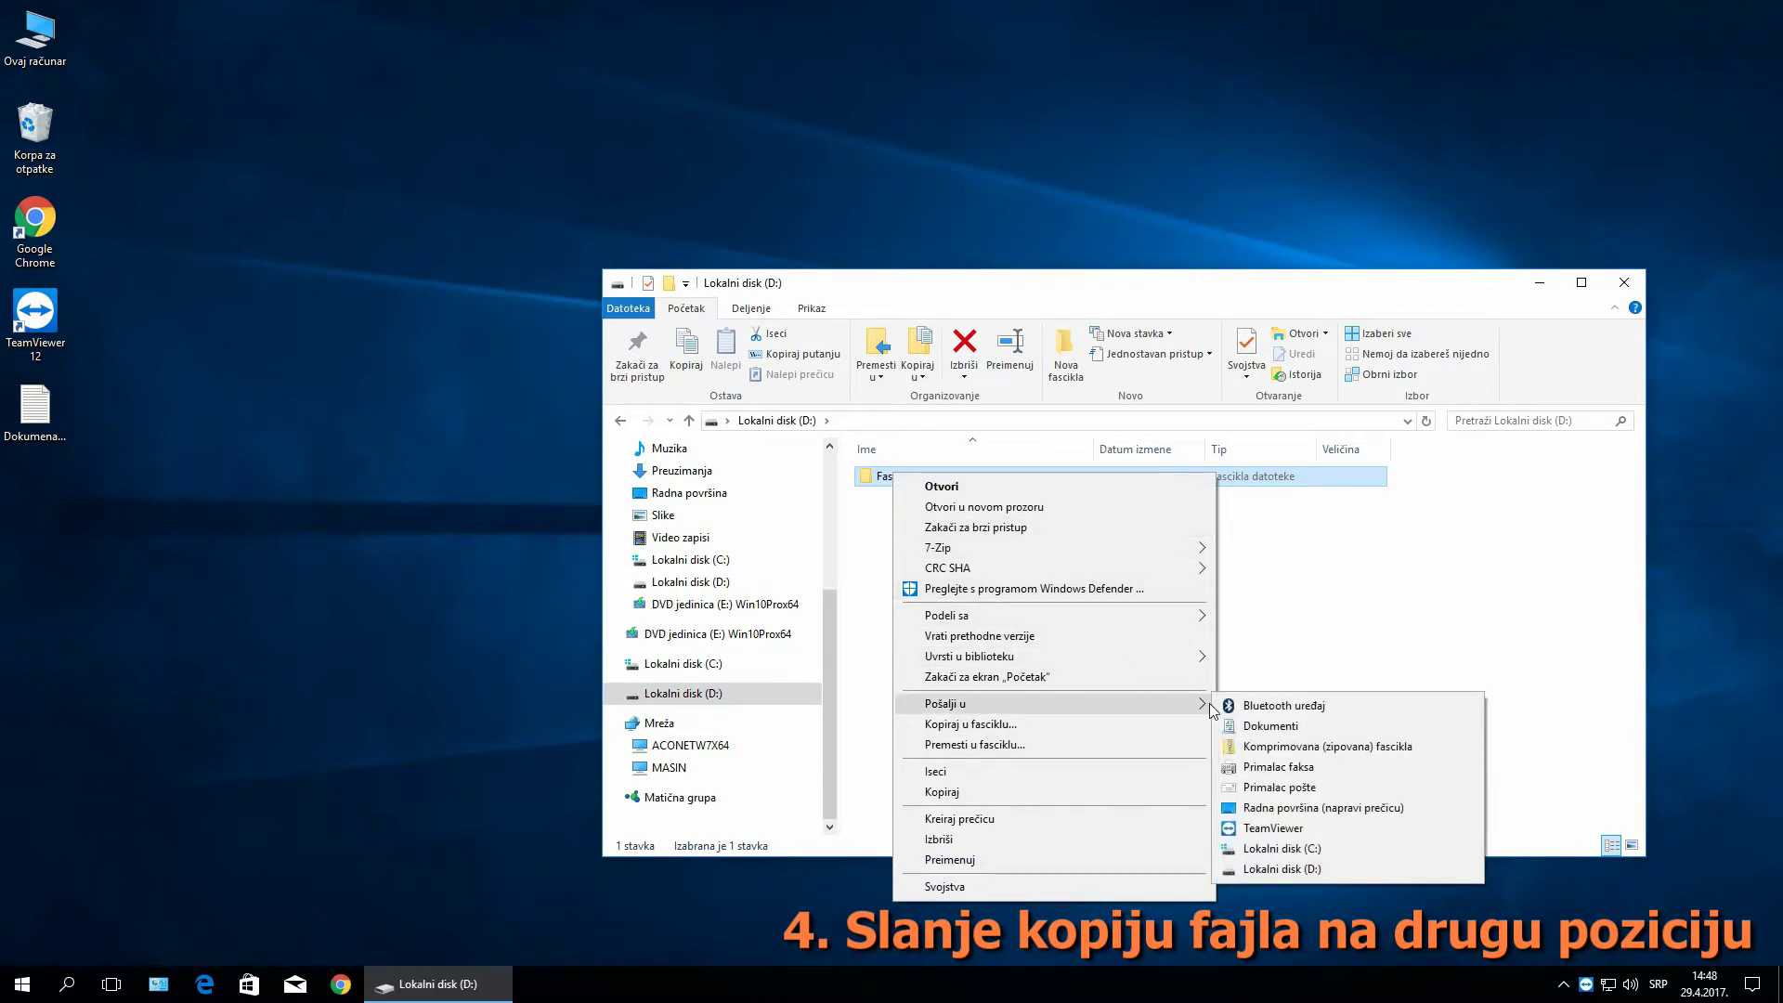
{"action": "left_click", "coordinate": [1356, 808]}
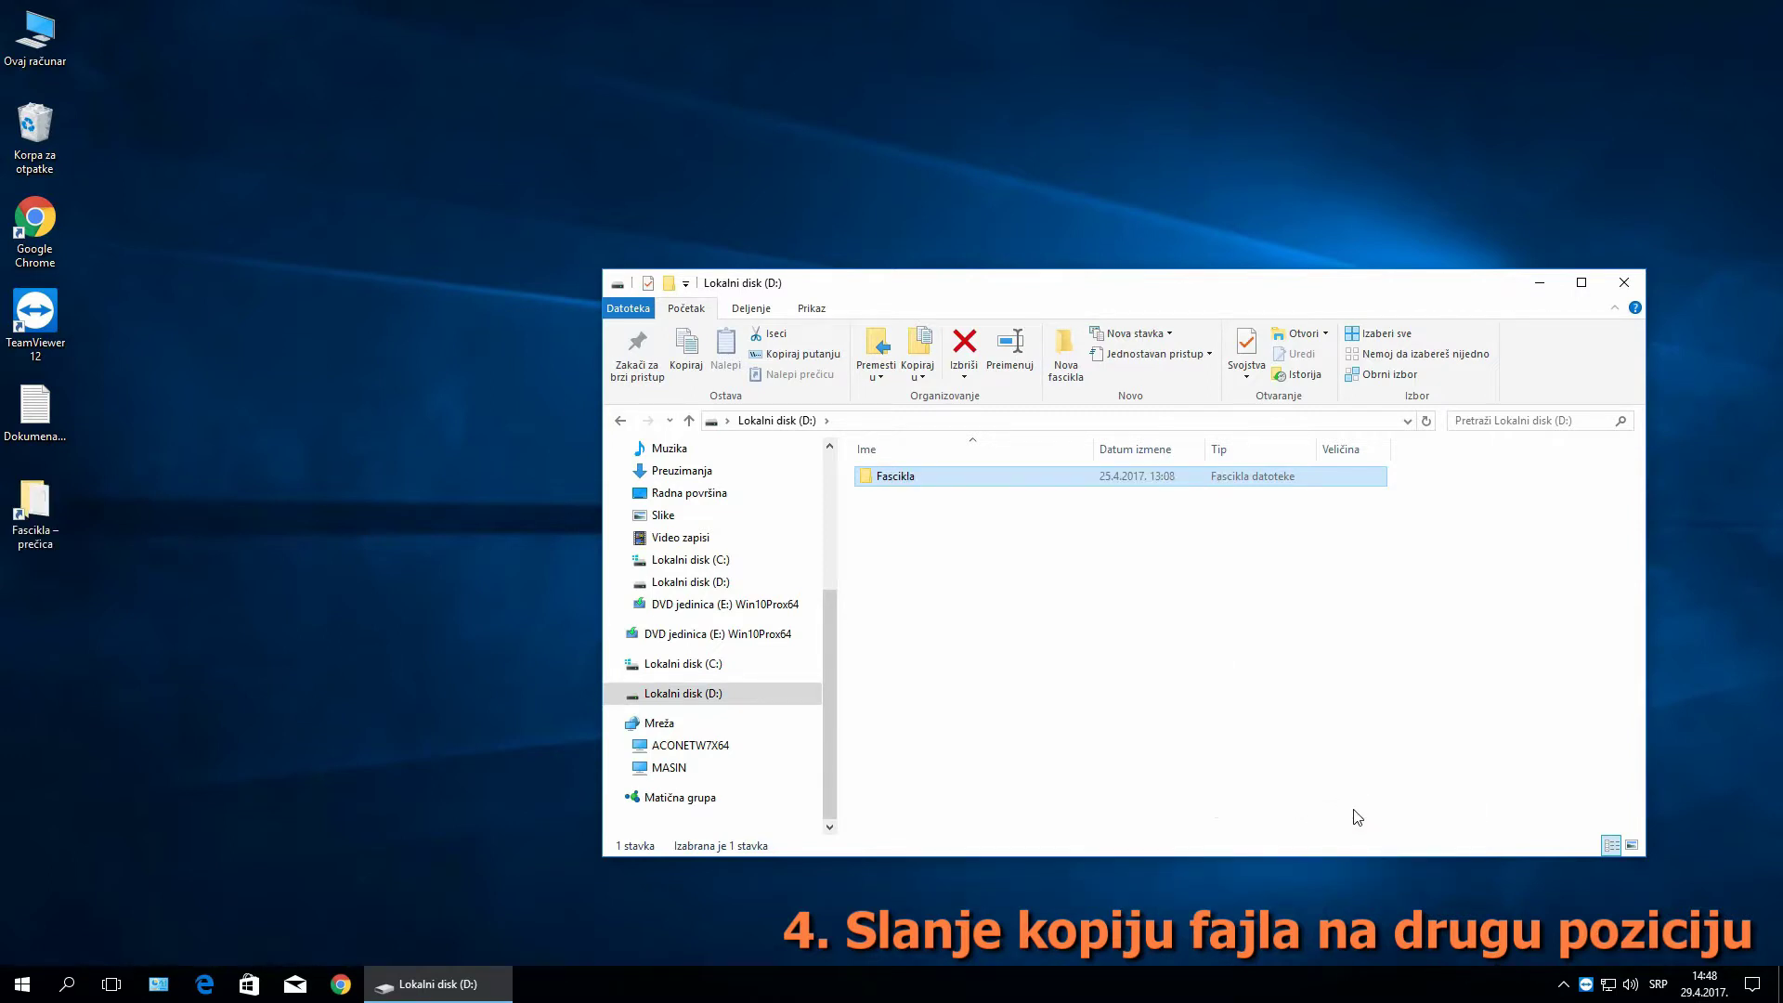
Go to the shell:sendto location and move the Fascikla – prečica shortcut from the desktop into it.
{"action": "left_click", "coordinate": [875, 422]}
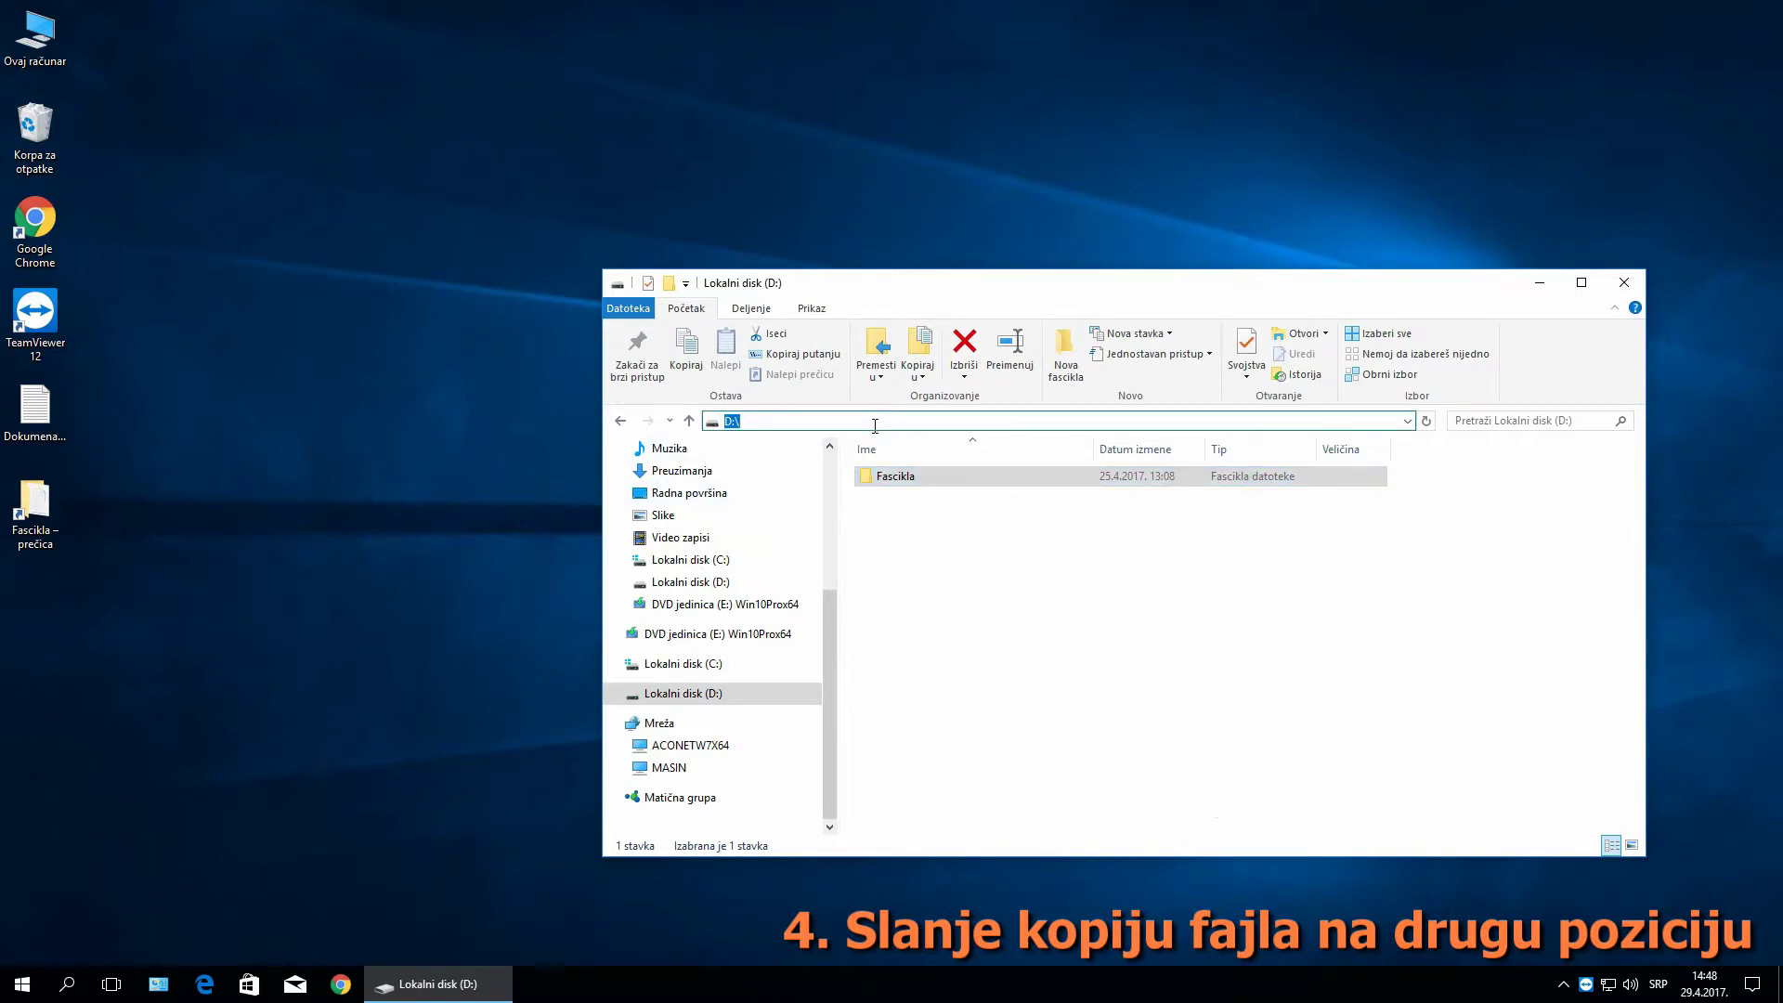
{"action": "type", "text": "shell"}
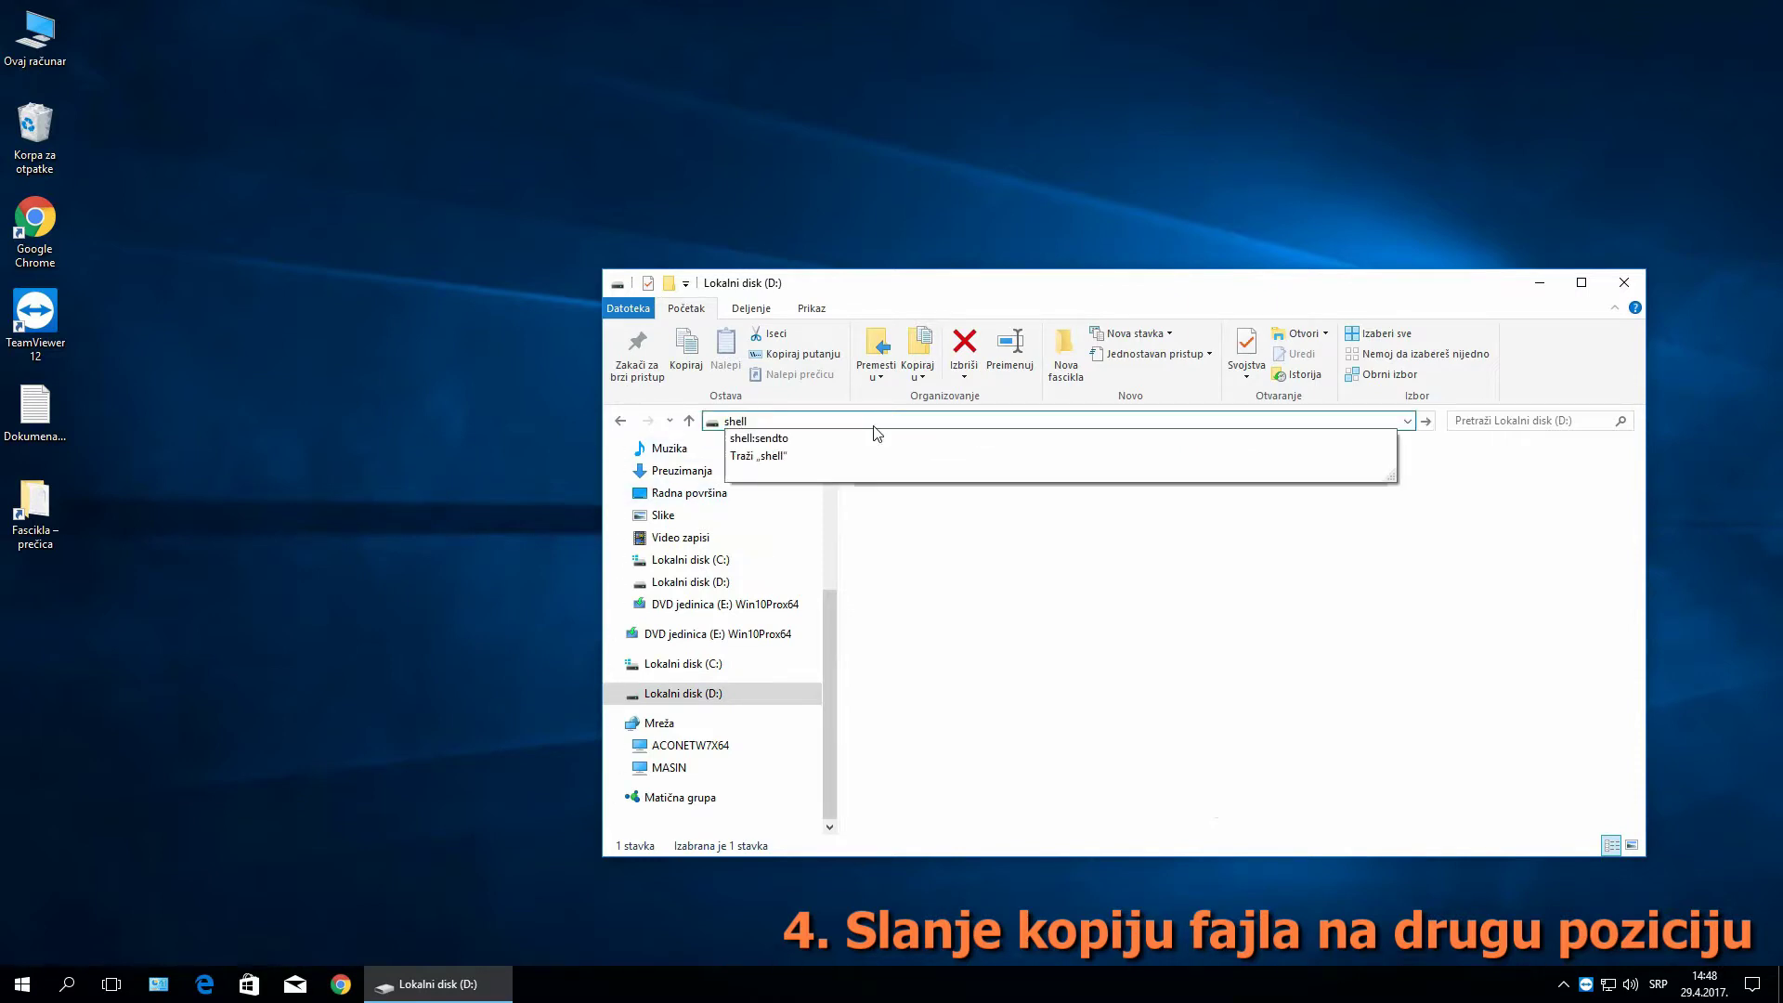
{"action": "type", "text": ":sendto"}
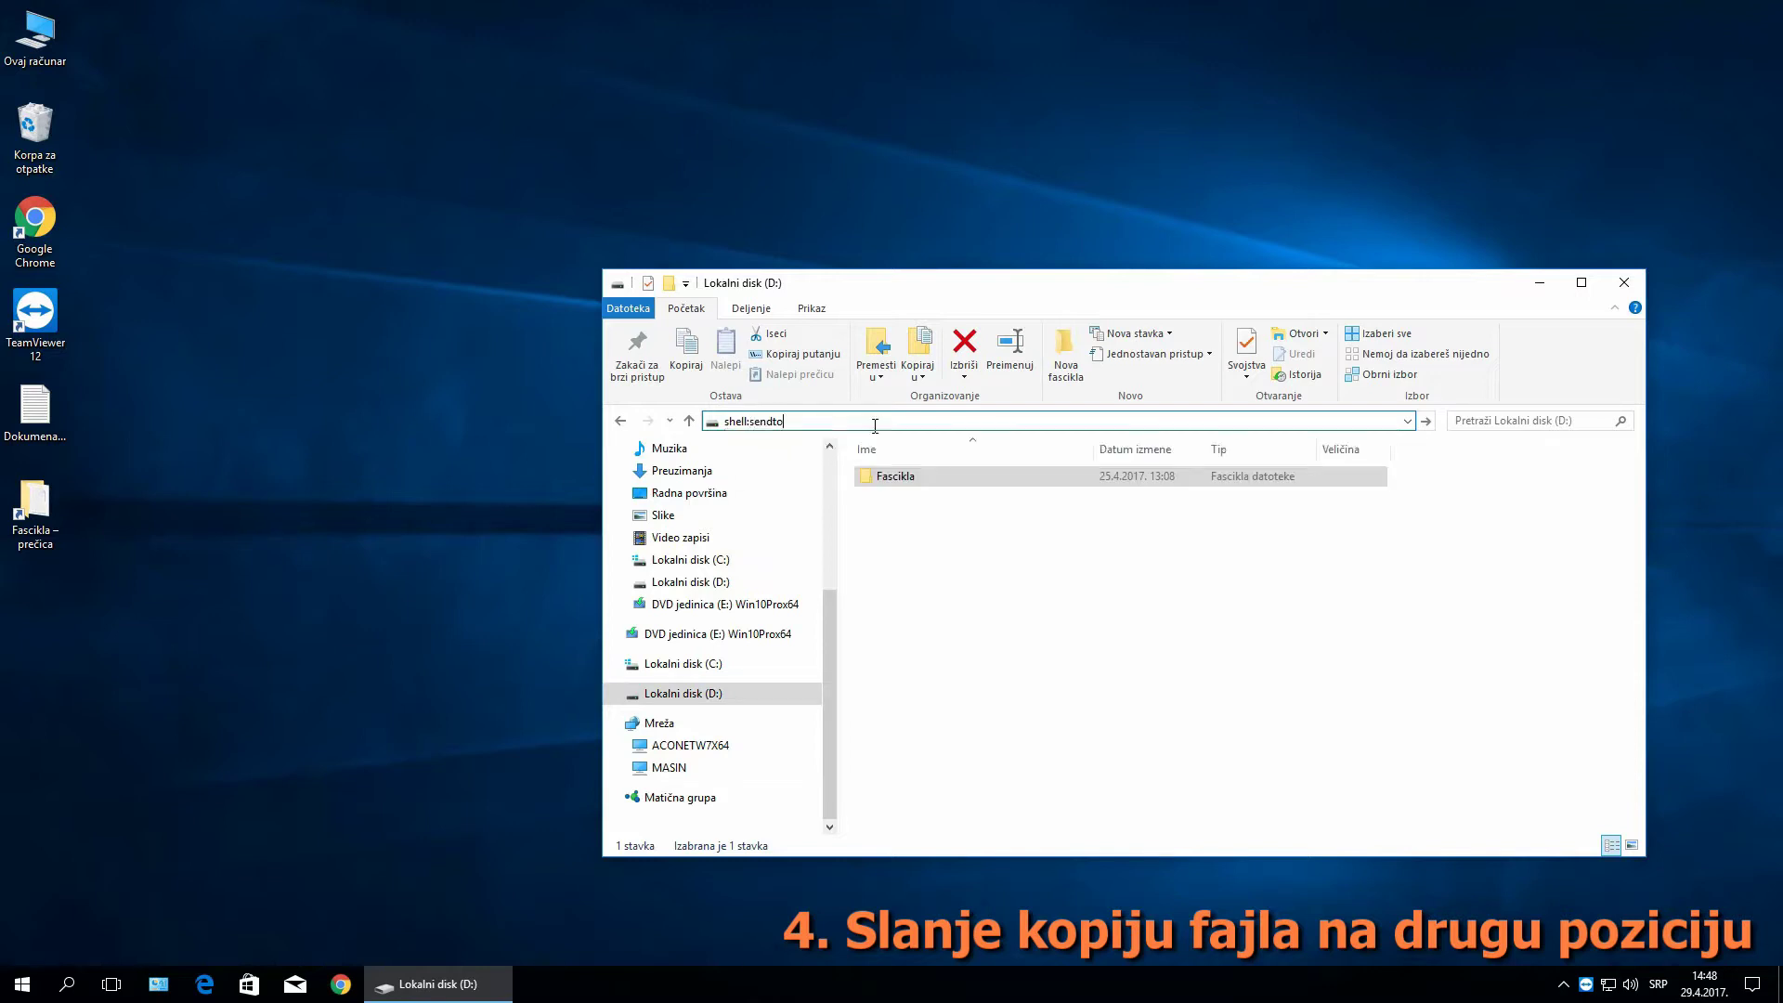
{"action": "key", "text": "Return"}
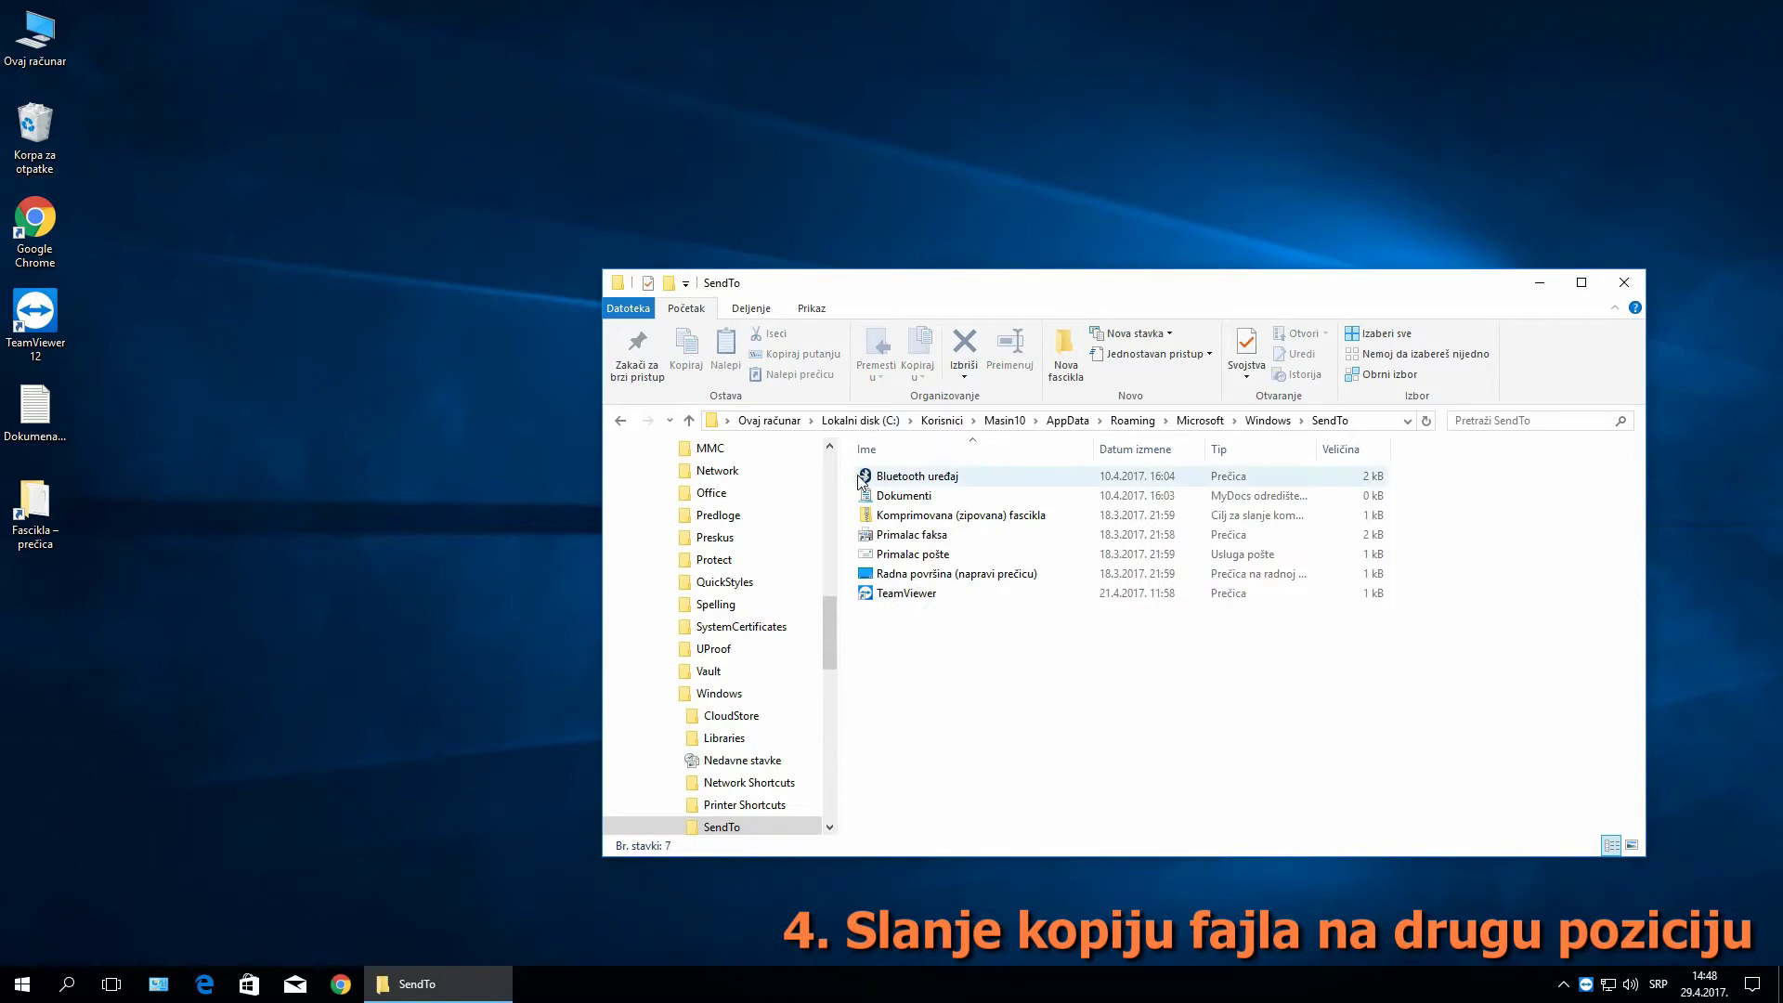
{"action": "left_click_drag", "start_coordinate": [42, 518], "coordinate": [1206, 667]}
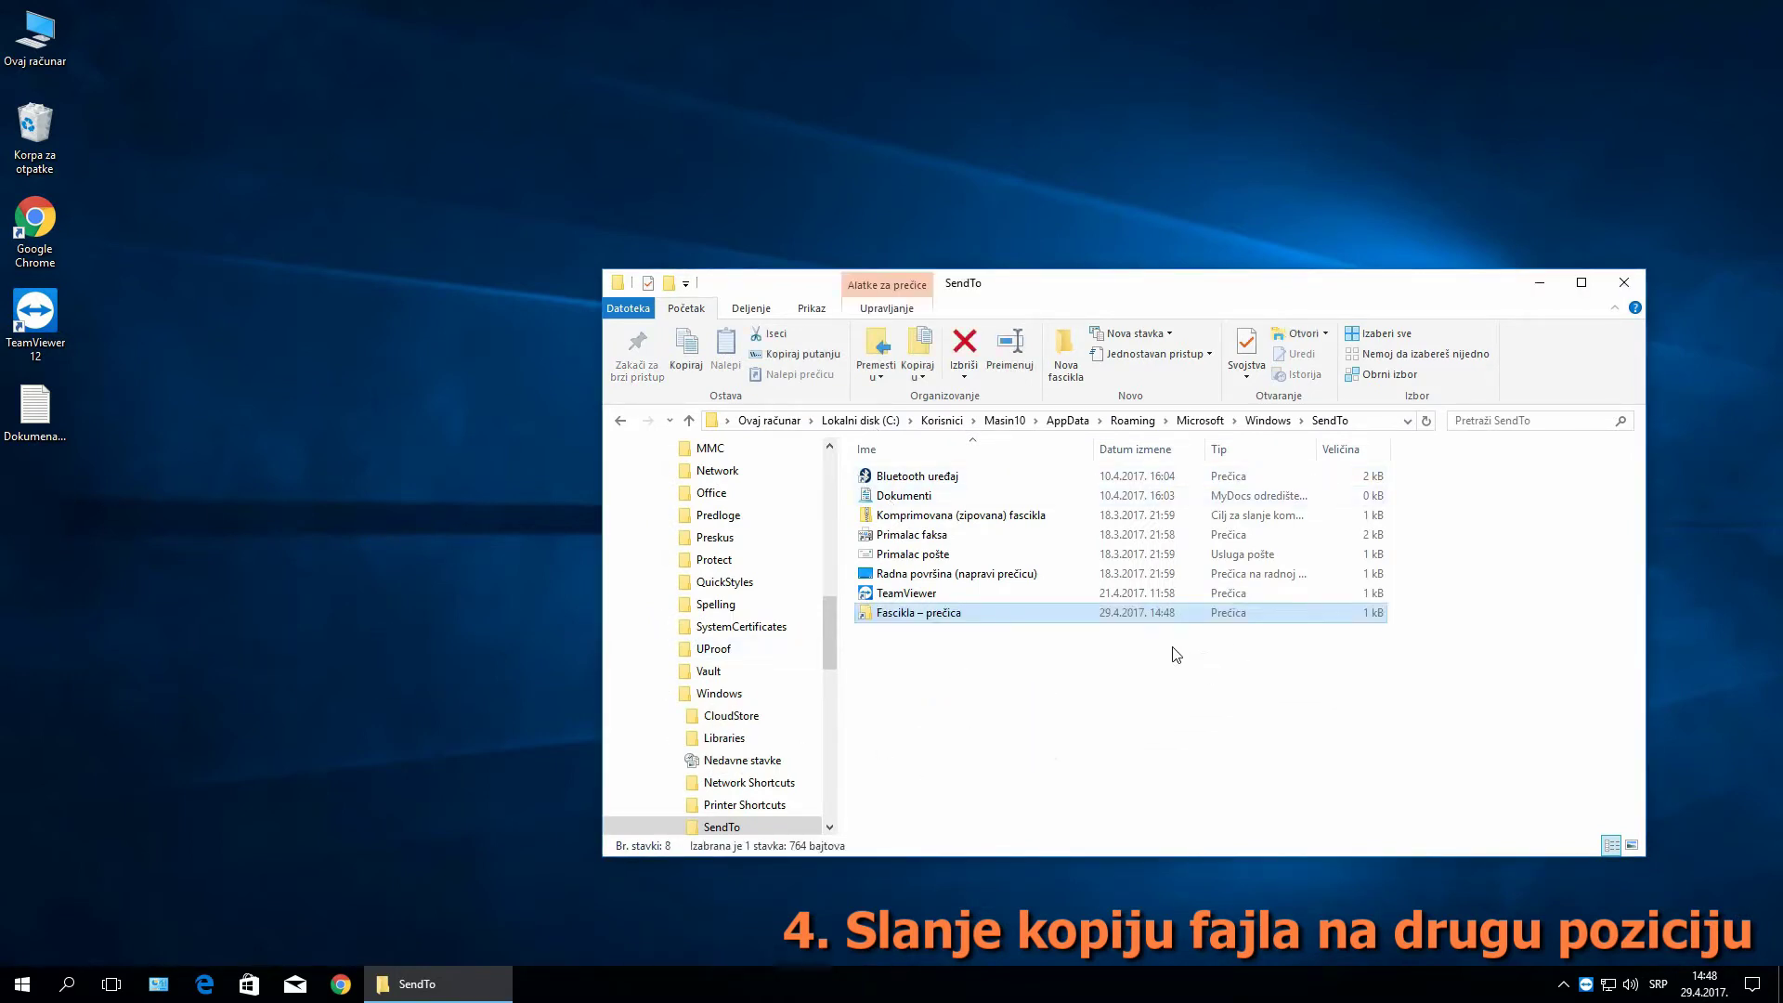
Rename the Fascikla – prečica shortcut in the SendTo folder as Fascikla.
{"action": "right_click", "coordinate": [913, 615]}
{"action": "left_click", "coordinate": [1039, 576]}
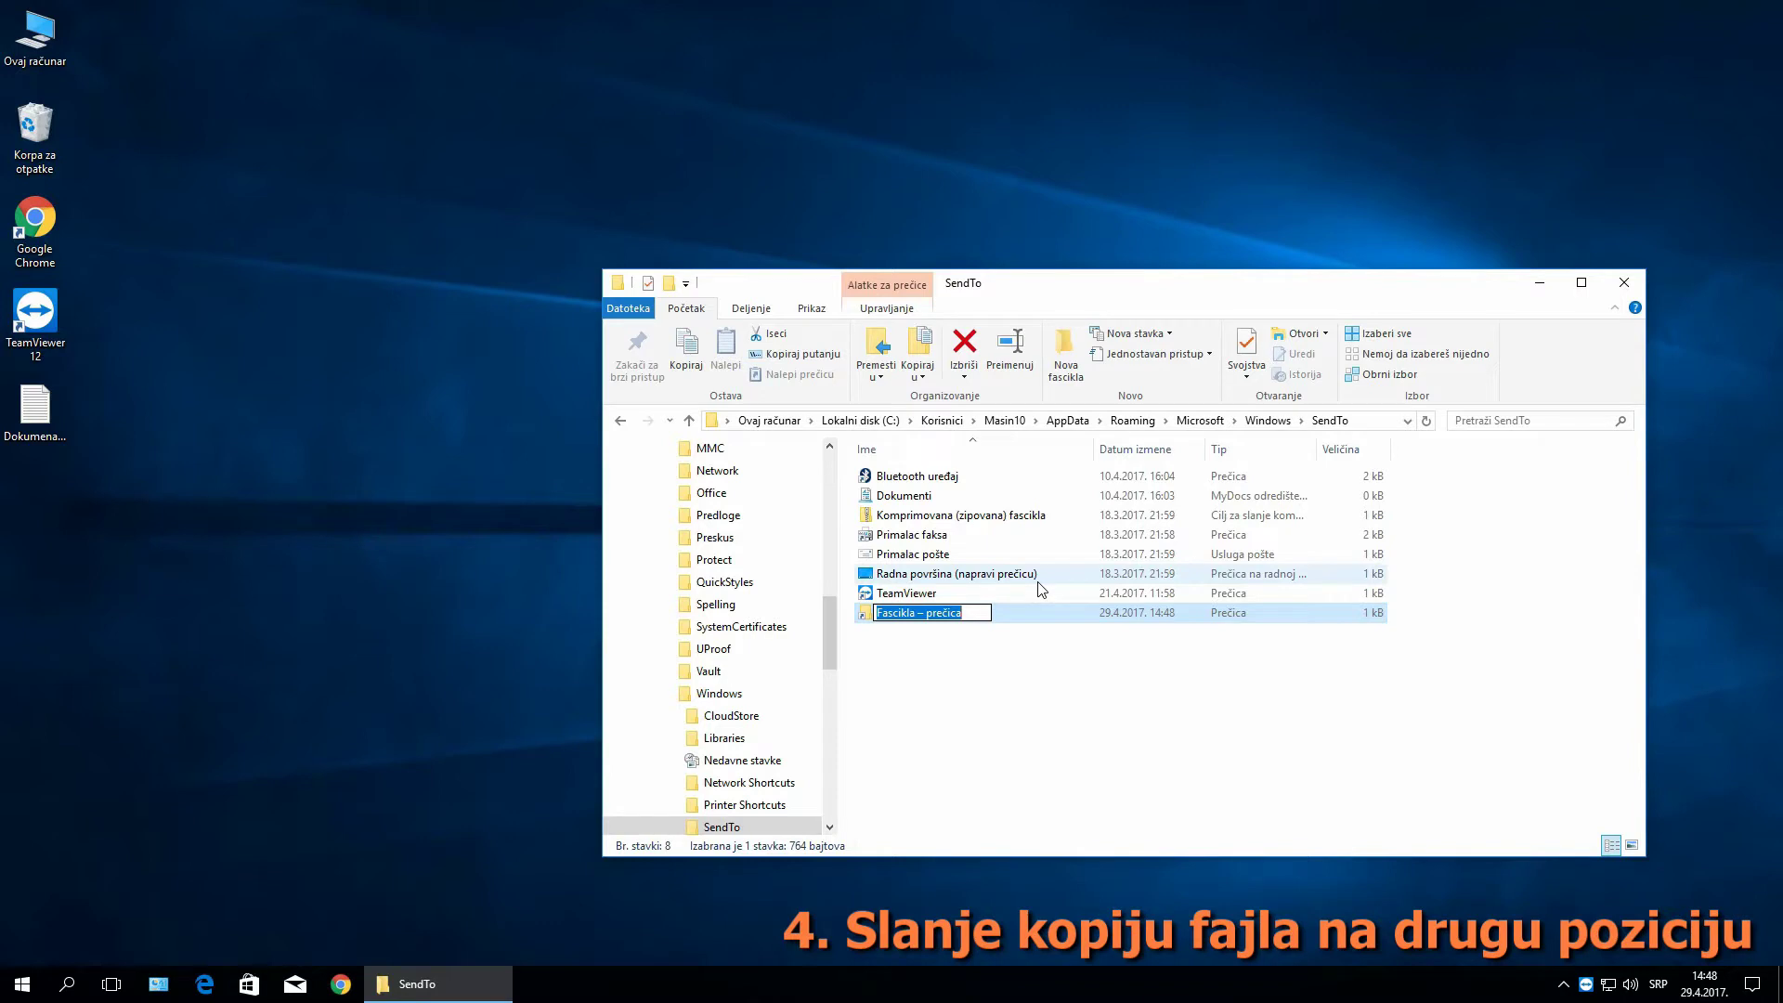
{"action": "type", "text": "Fascikla"}
{"action": "key", "text": "Return"}
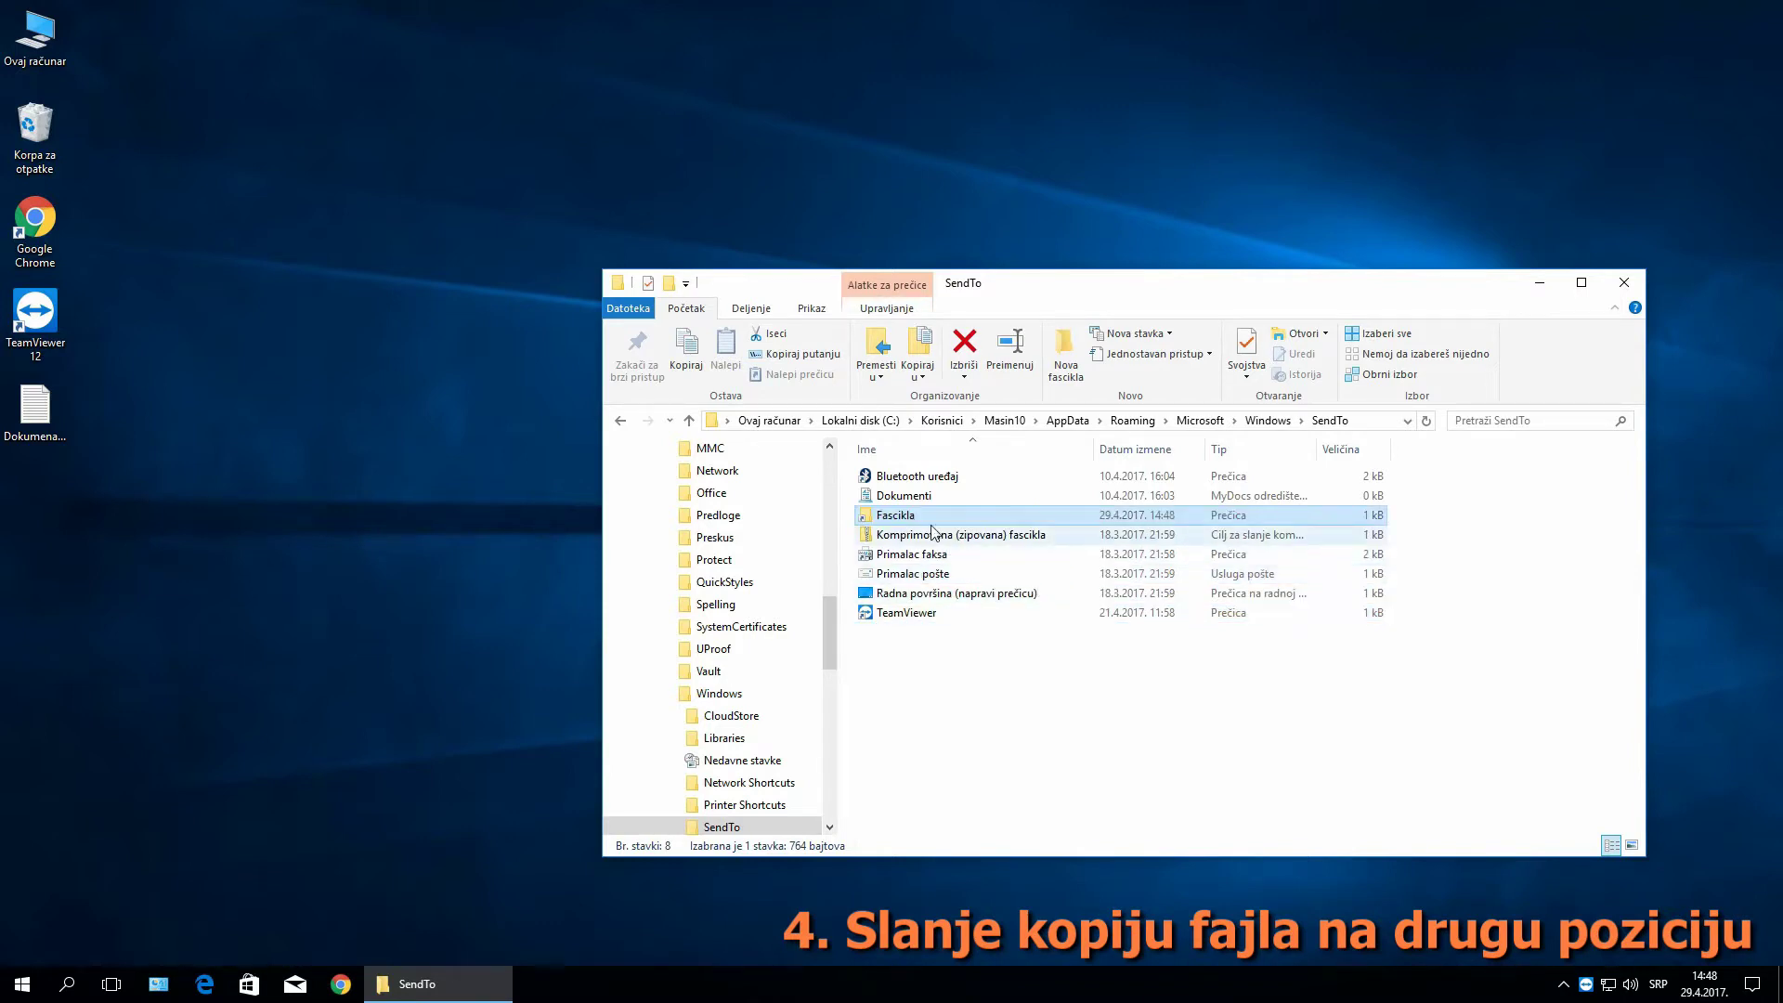
Check the Send to destinations of Dokumenat.txt on the desktop for the Fascikla entry without sending the file.
{"action": "right_click", "coordinate": [57, 416]}
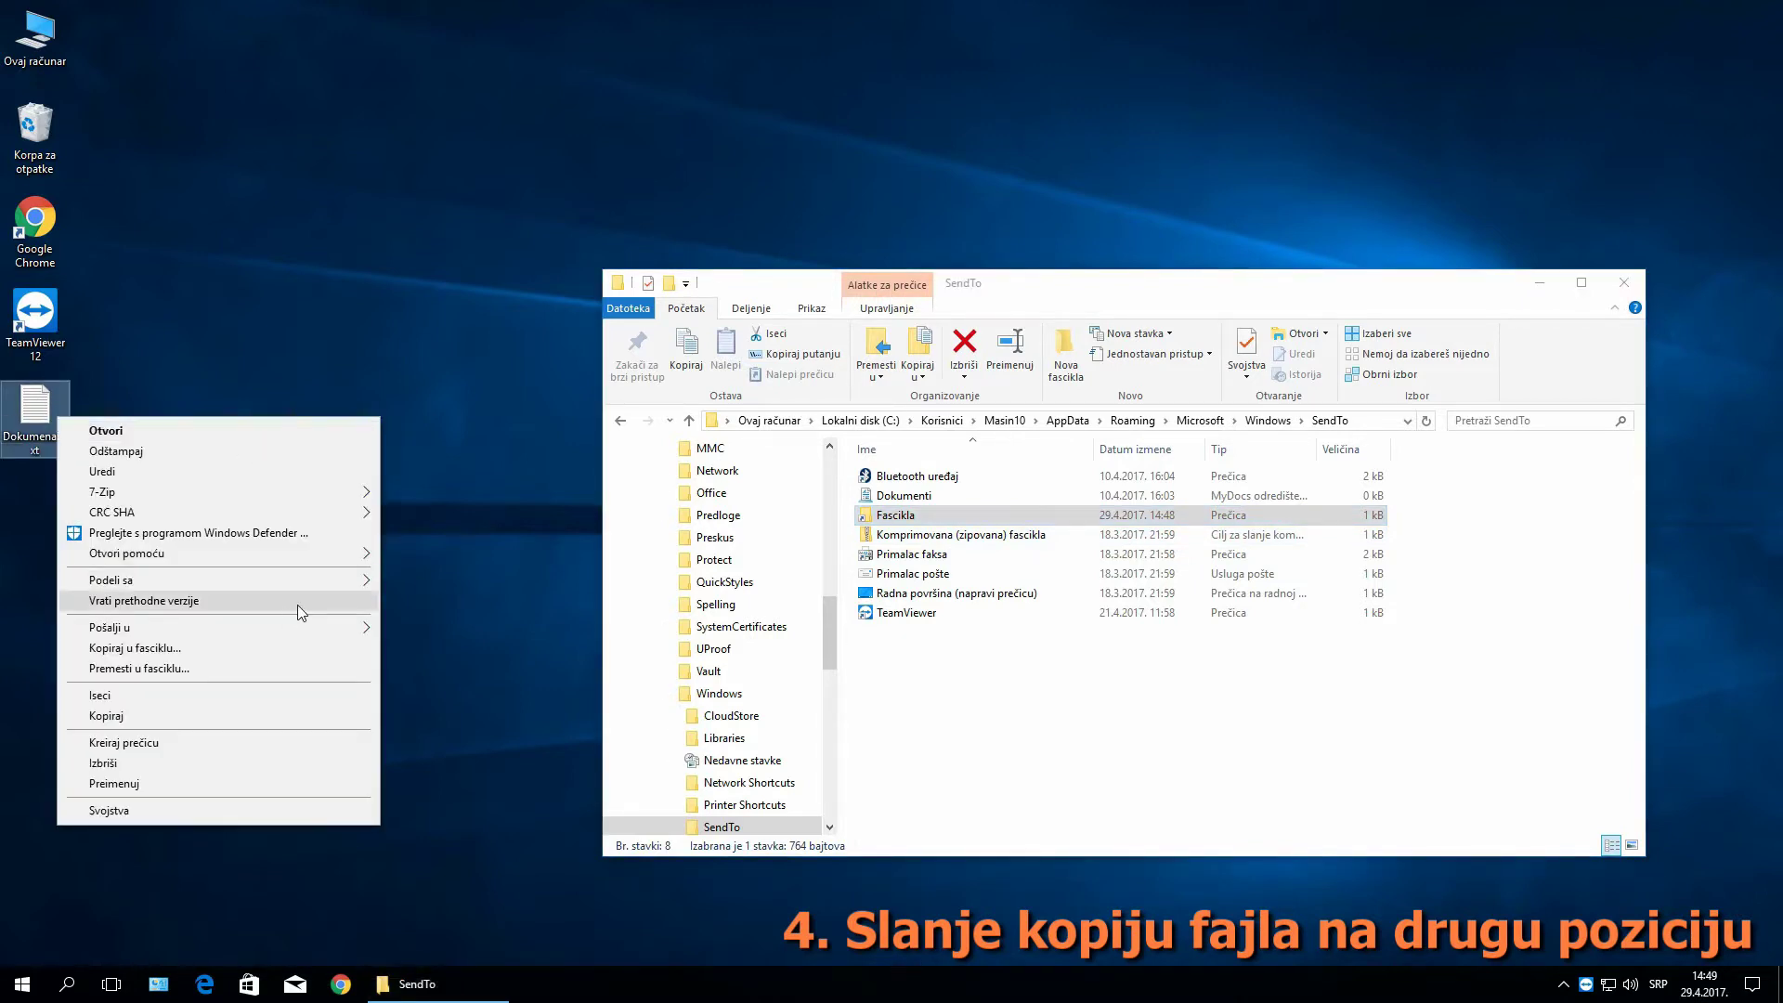
{"action": "mouse_move", "coordinate": [304, 634]}
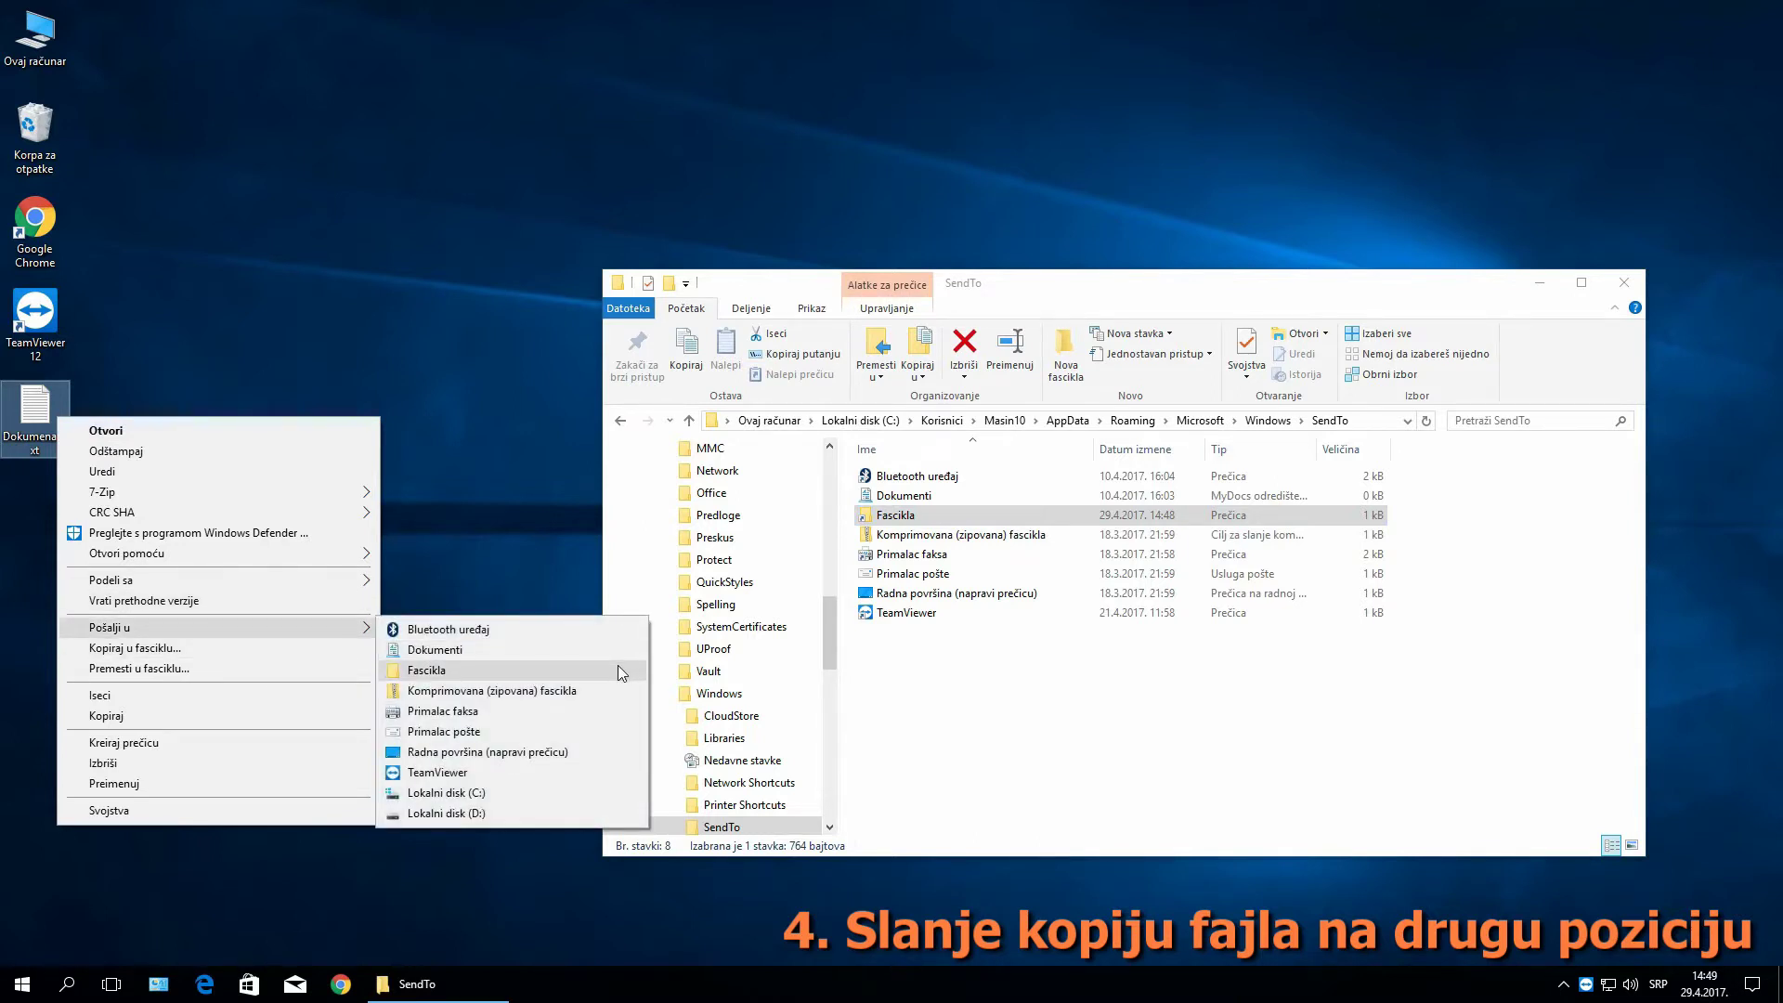
{"action": "left_click", "coordinate": [1207, 682]}
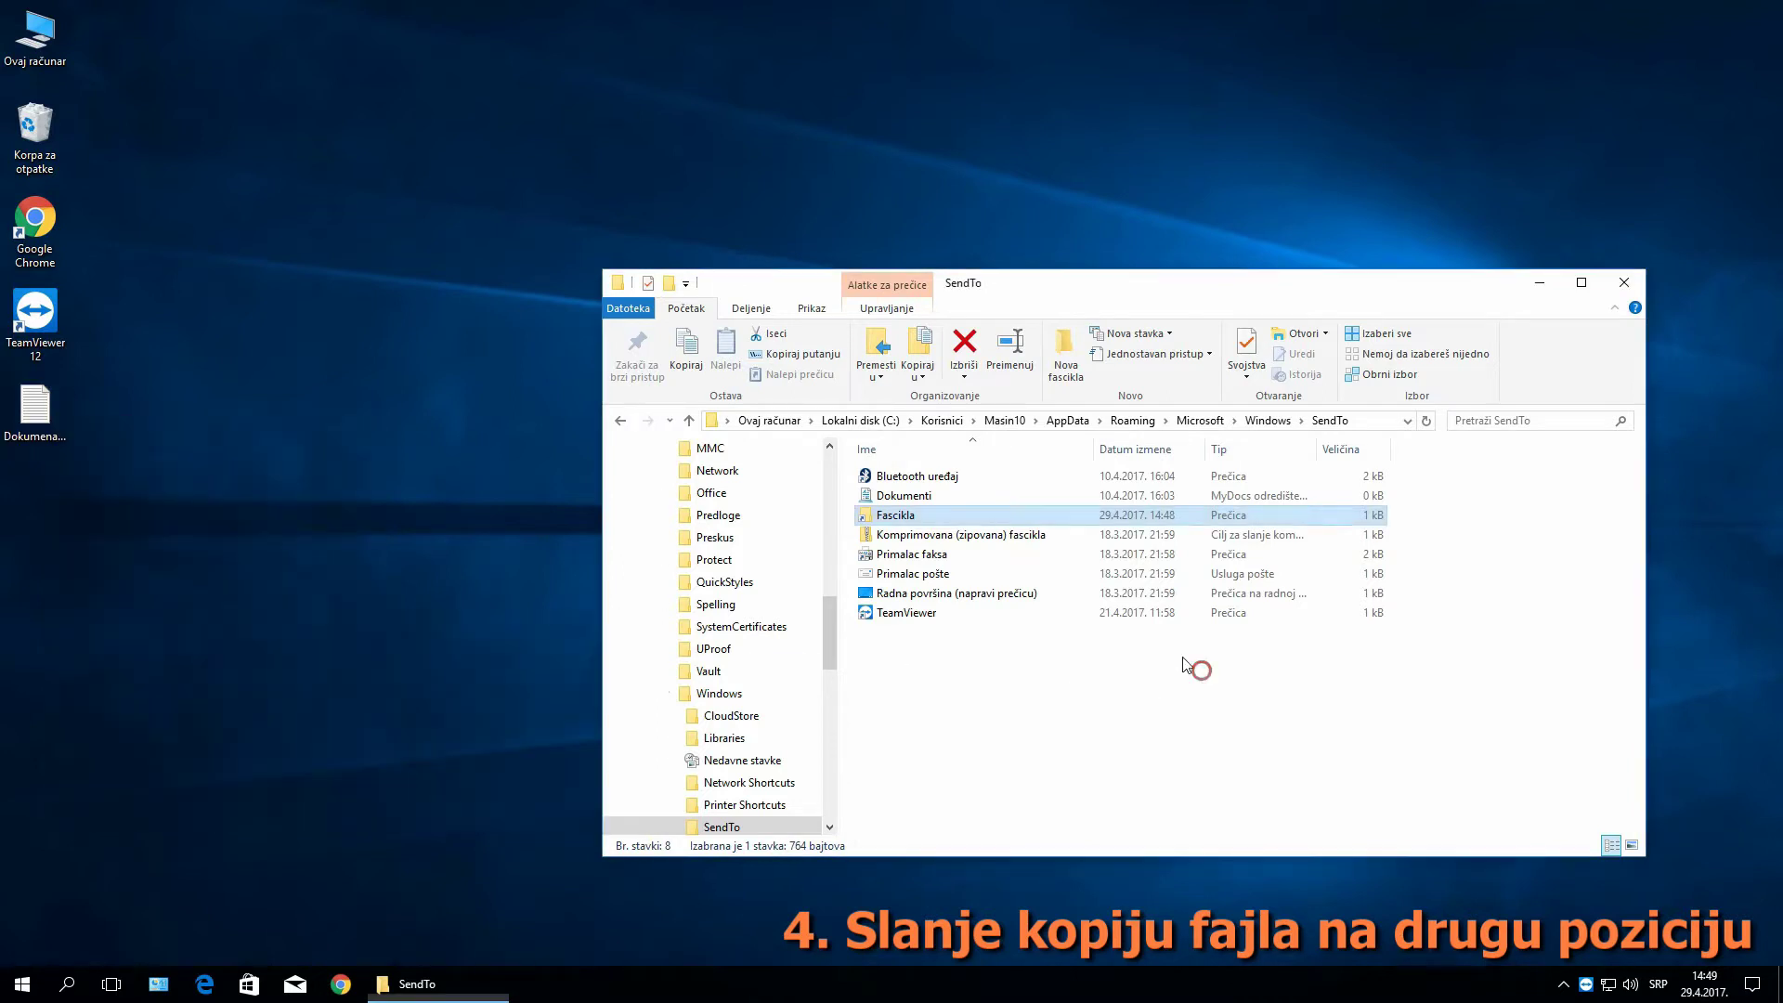
{"action": "left_click", "coordinate": [1197, 671]}
Delete the Fascikla shortcut from the SendTo folder.
{"action": "right_click", "coordinate": [902, 516]}
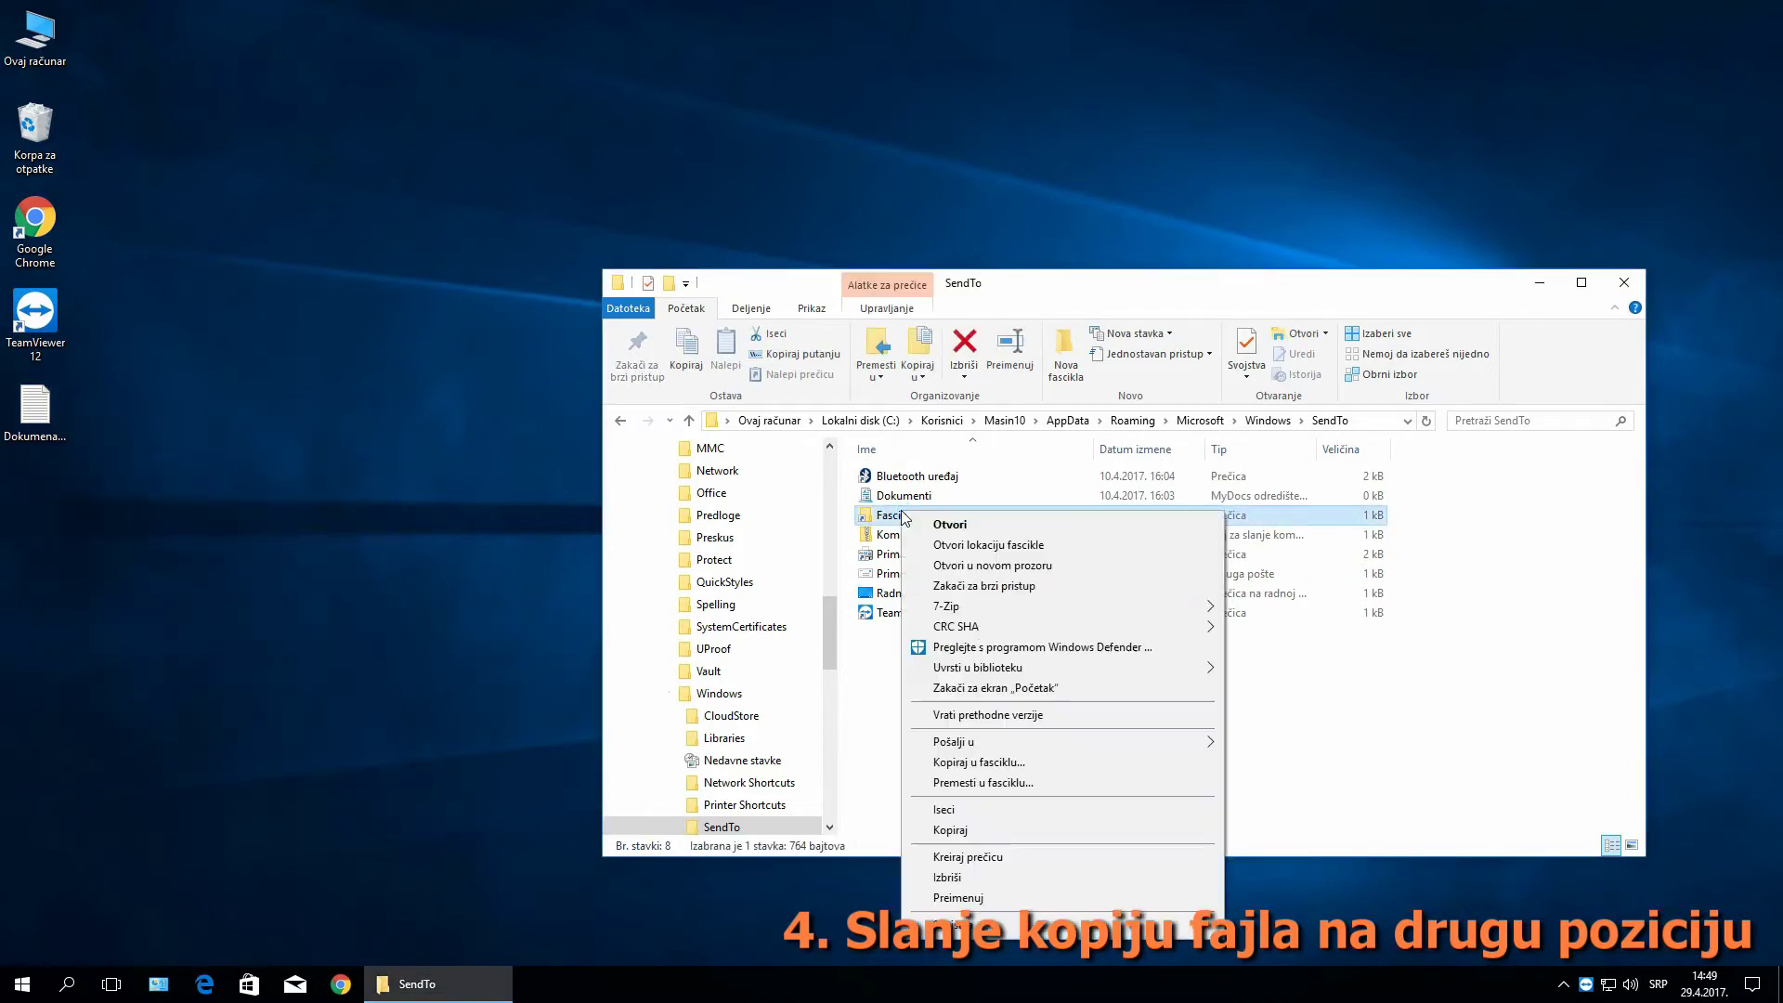
{"action": "left_click", "coordinate": [998, 879]}
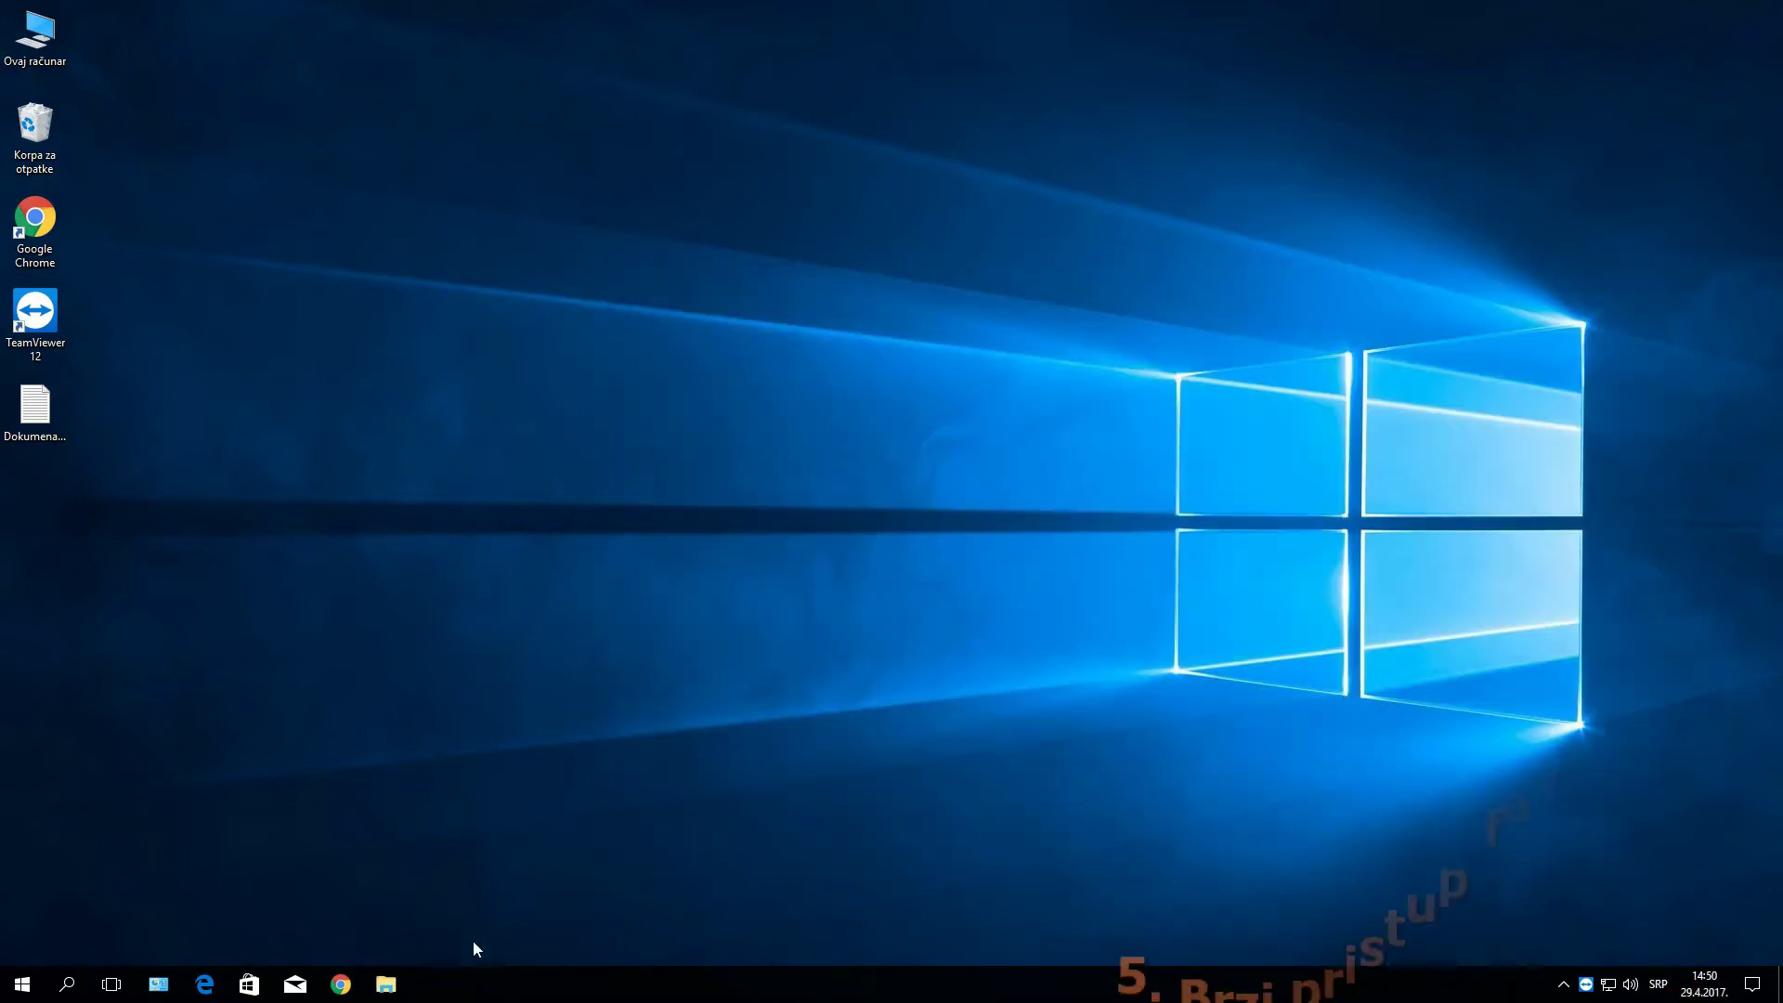
Pin the Fascikla folder from Lokalni disk (D:) to Quick access (Brzi pristup) in File Explorer.
{"action": "left_click", "coordinate": [387, 984]}
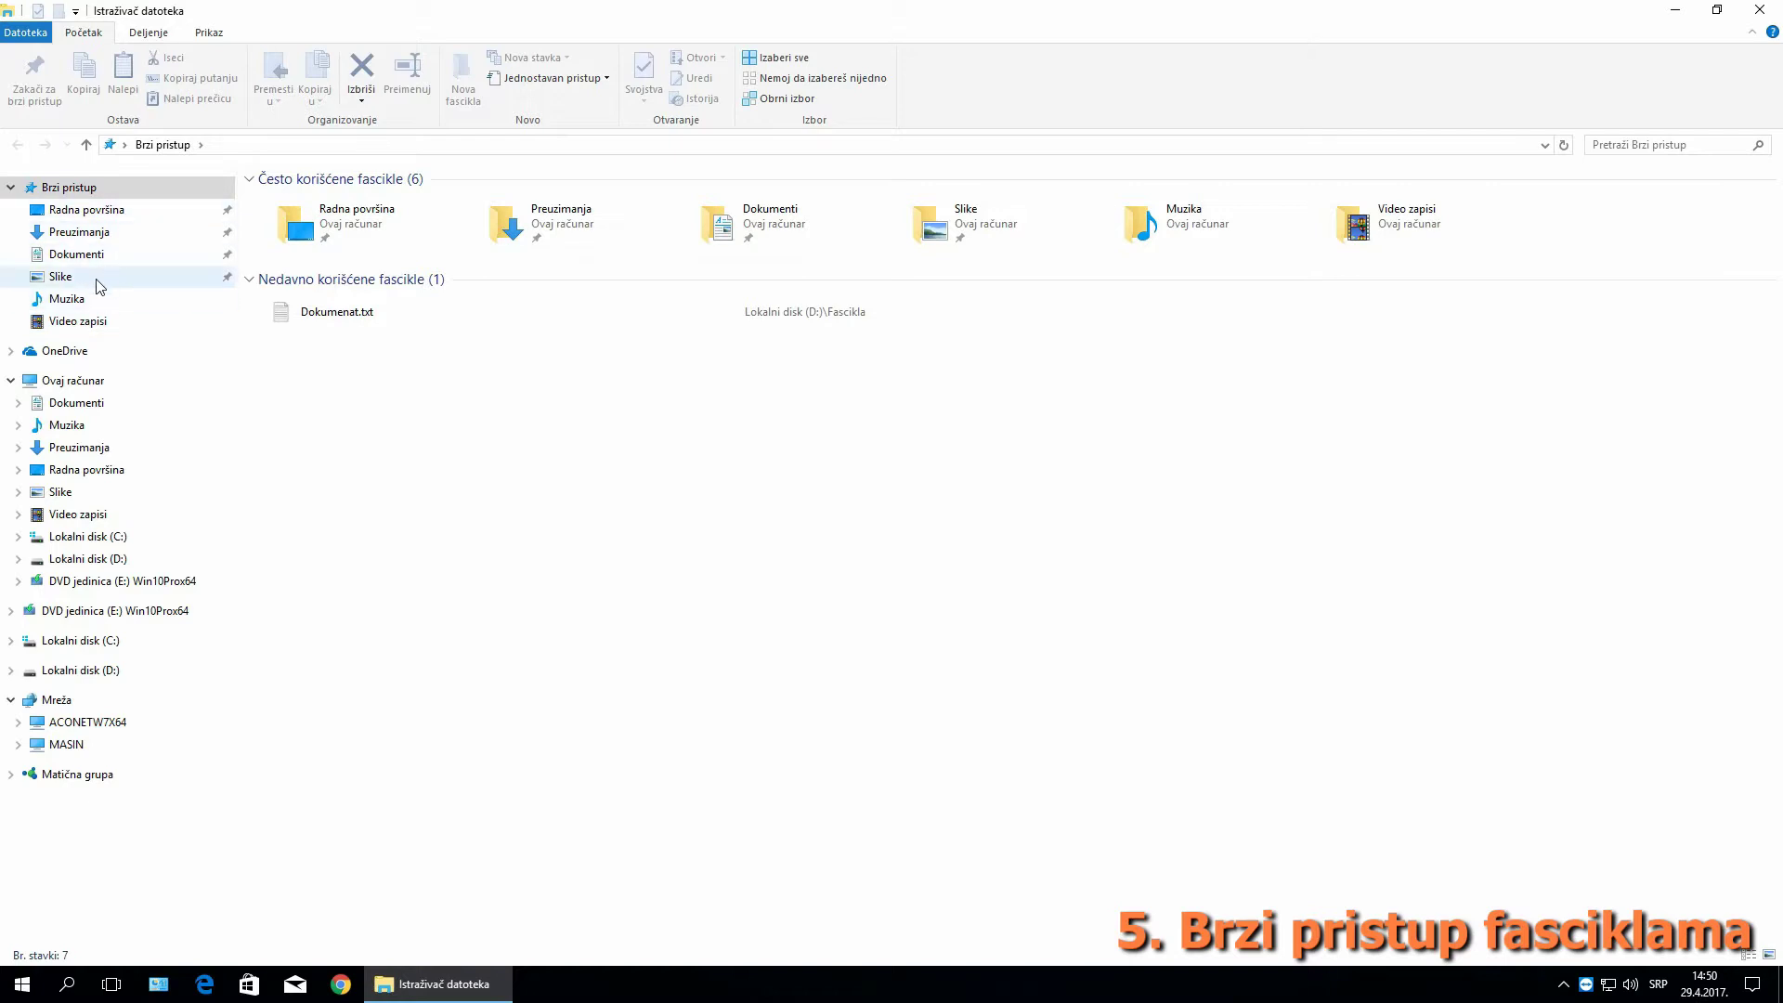
{"action": "left_click", "coordinate": [91, 560]}
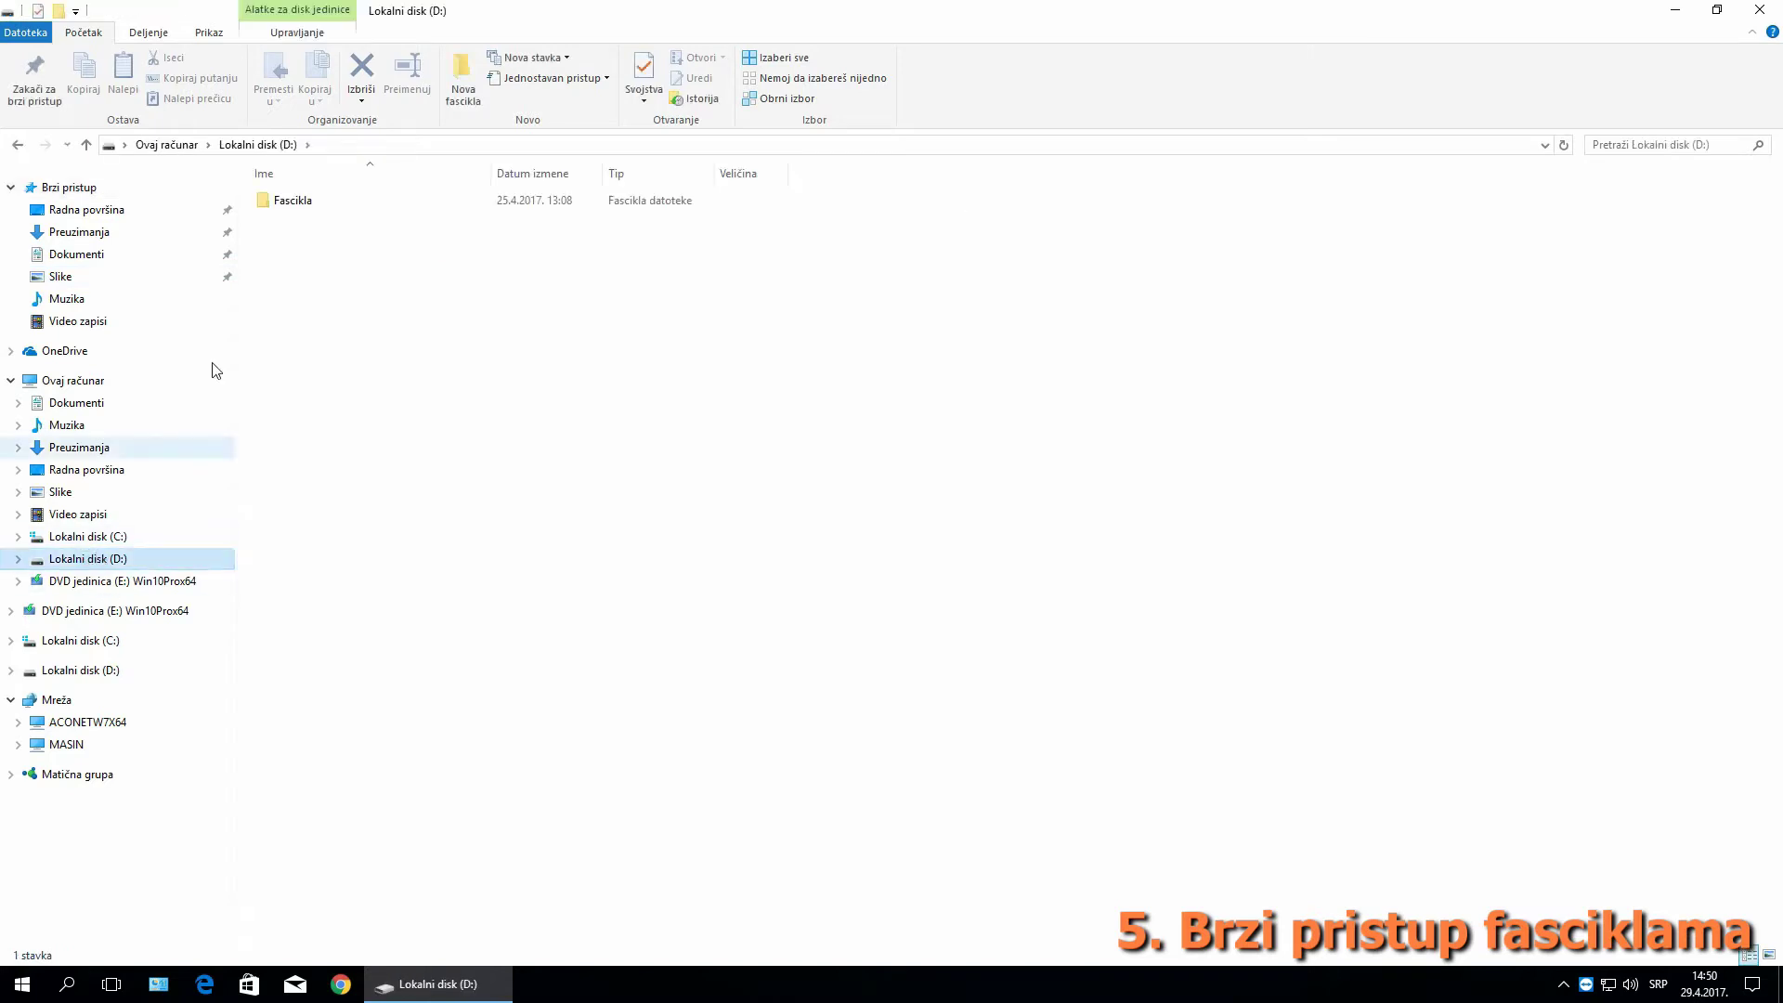
{"action": "left_click", "coordinate": [286, 210]}
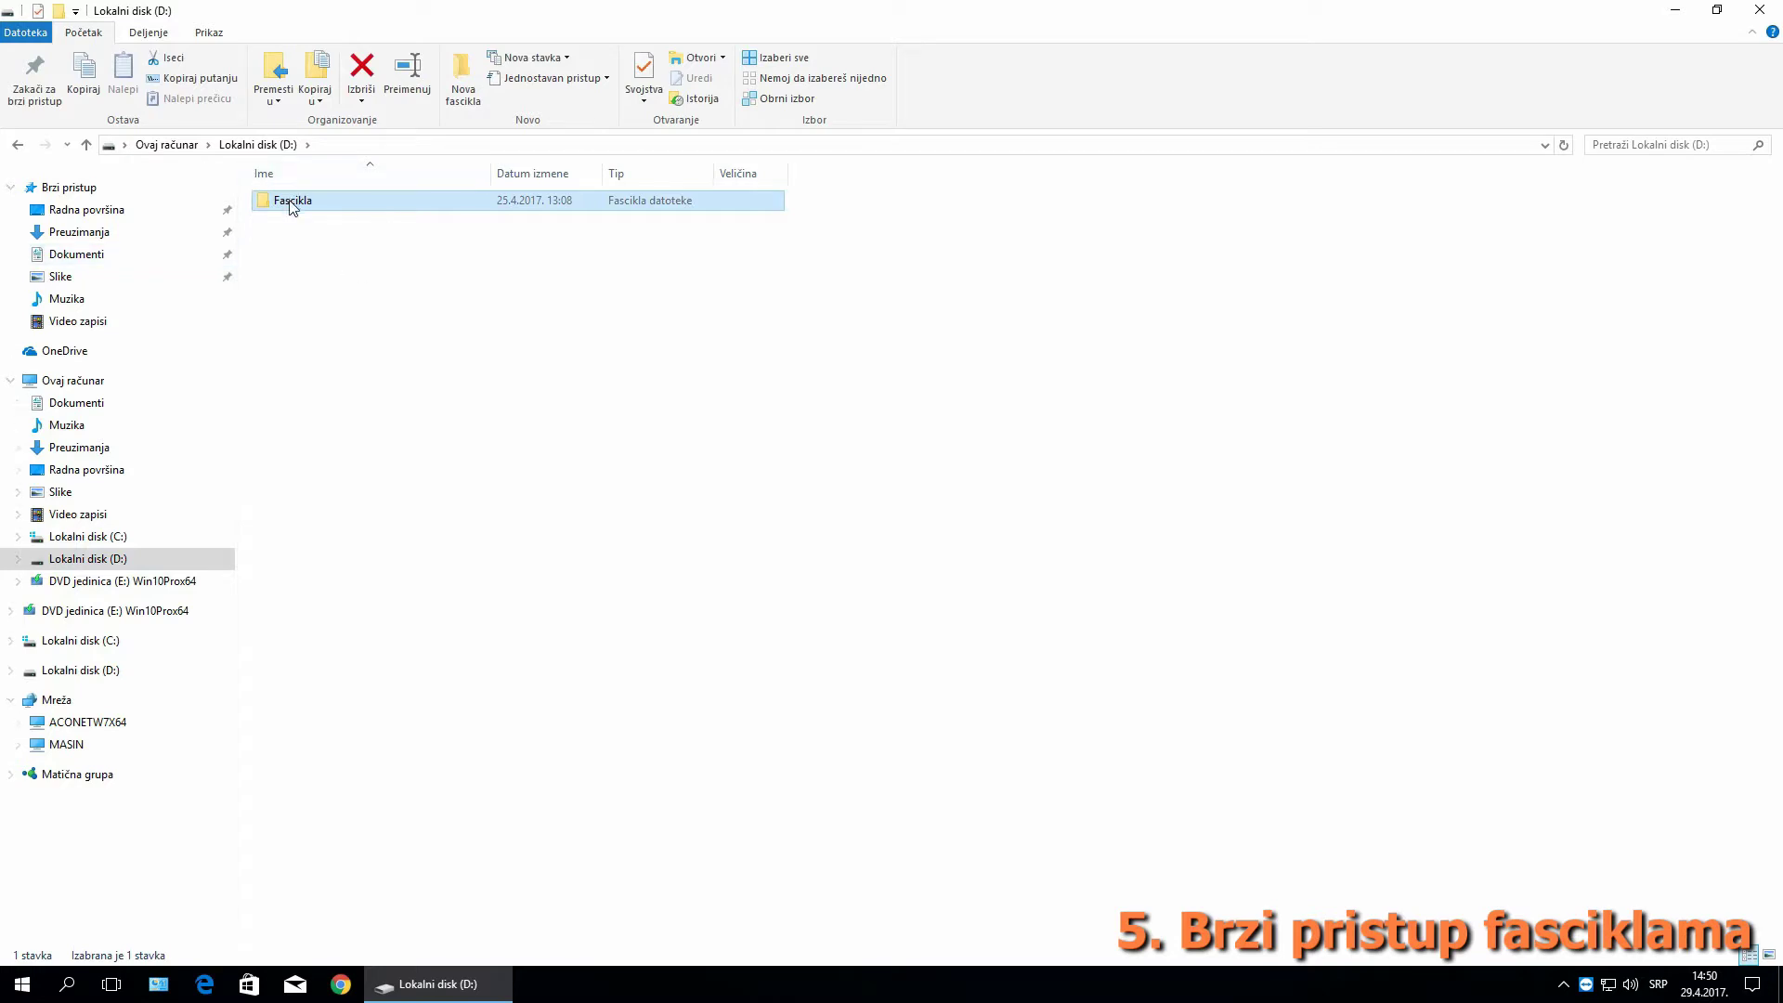
{"action": "left_click_drag", "start_coordinate": [289, 205], "coordinate": [87, 191]}
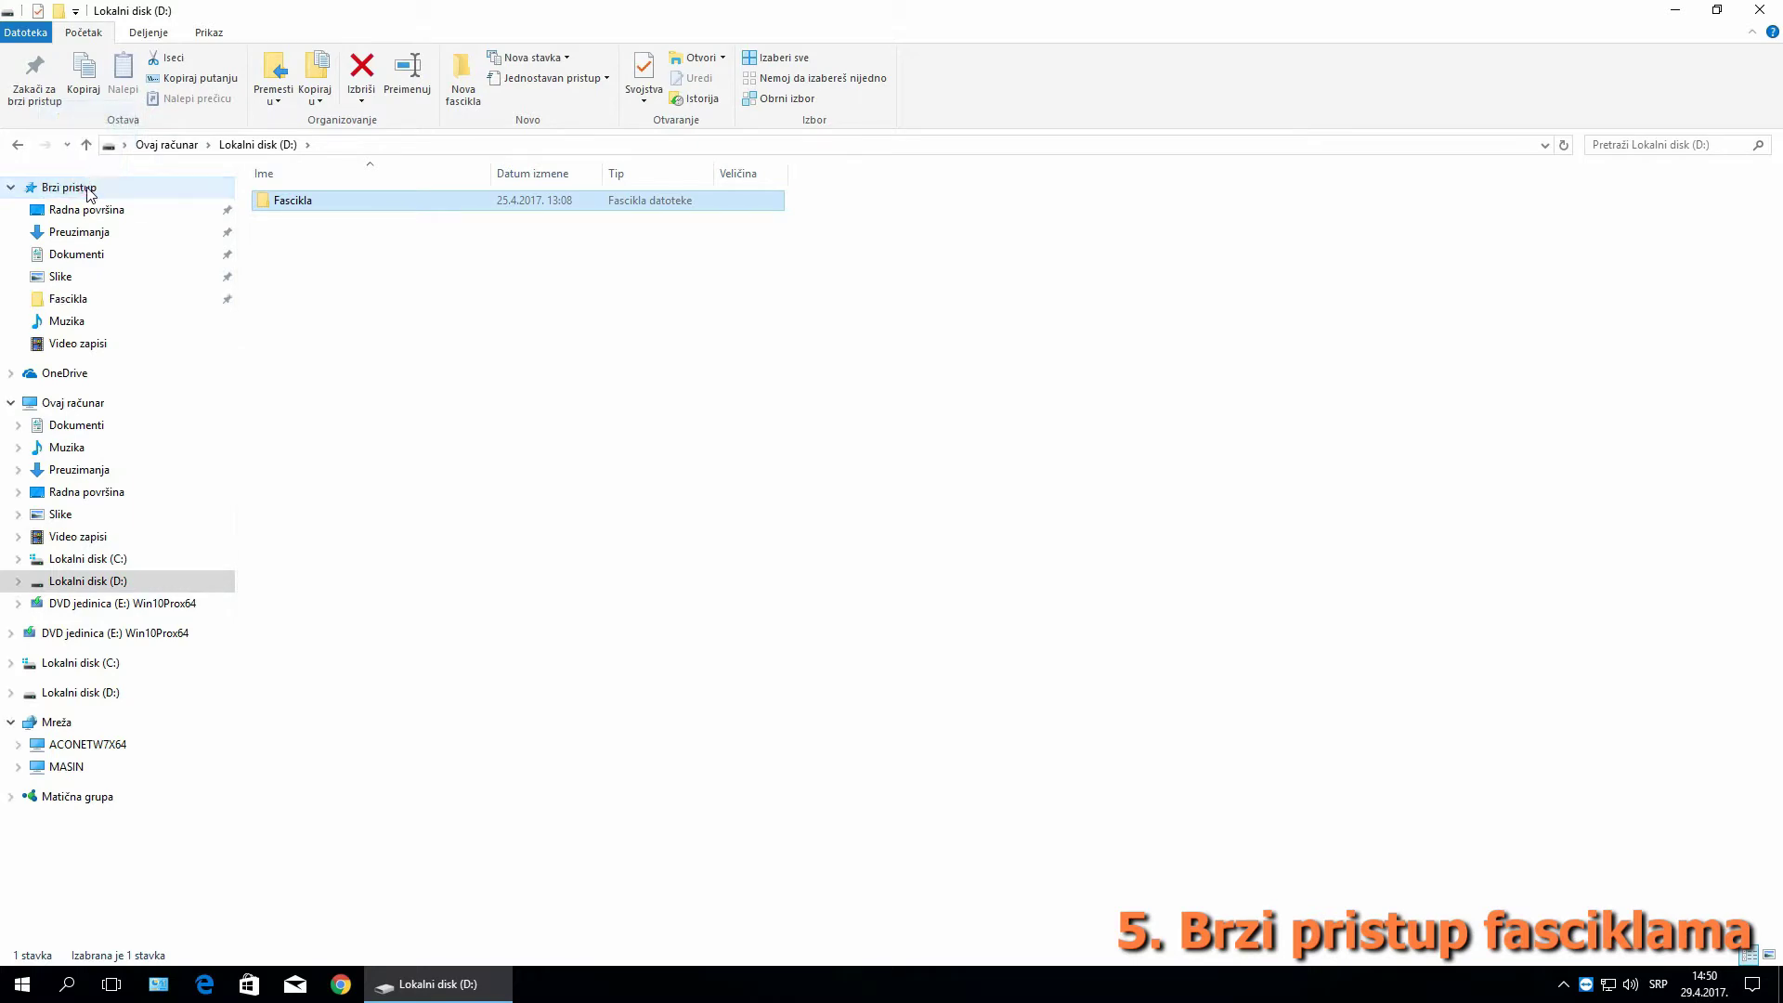
{"action": "right_click", "coordinate": [324, 199]}
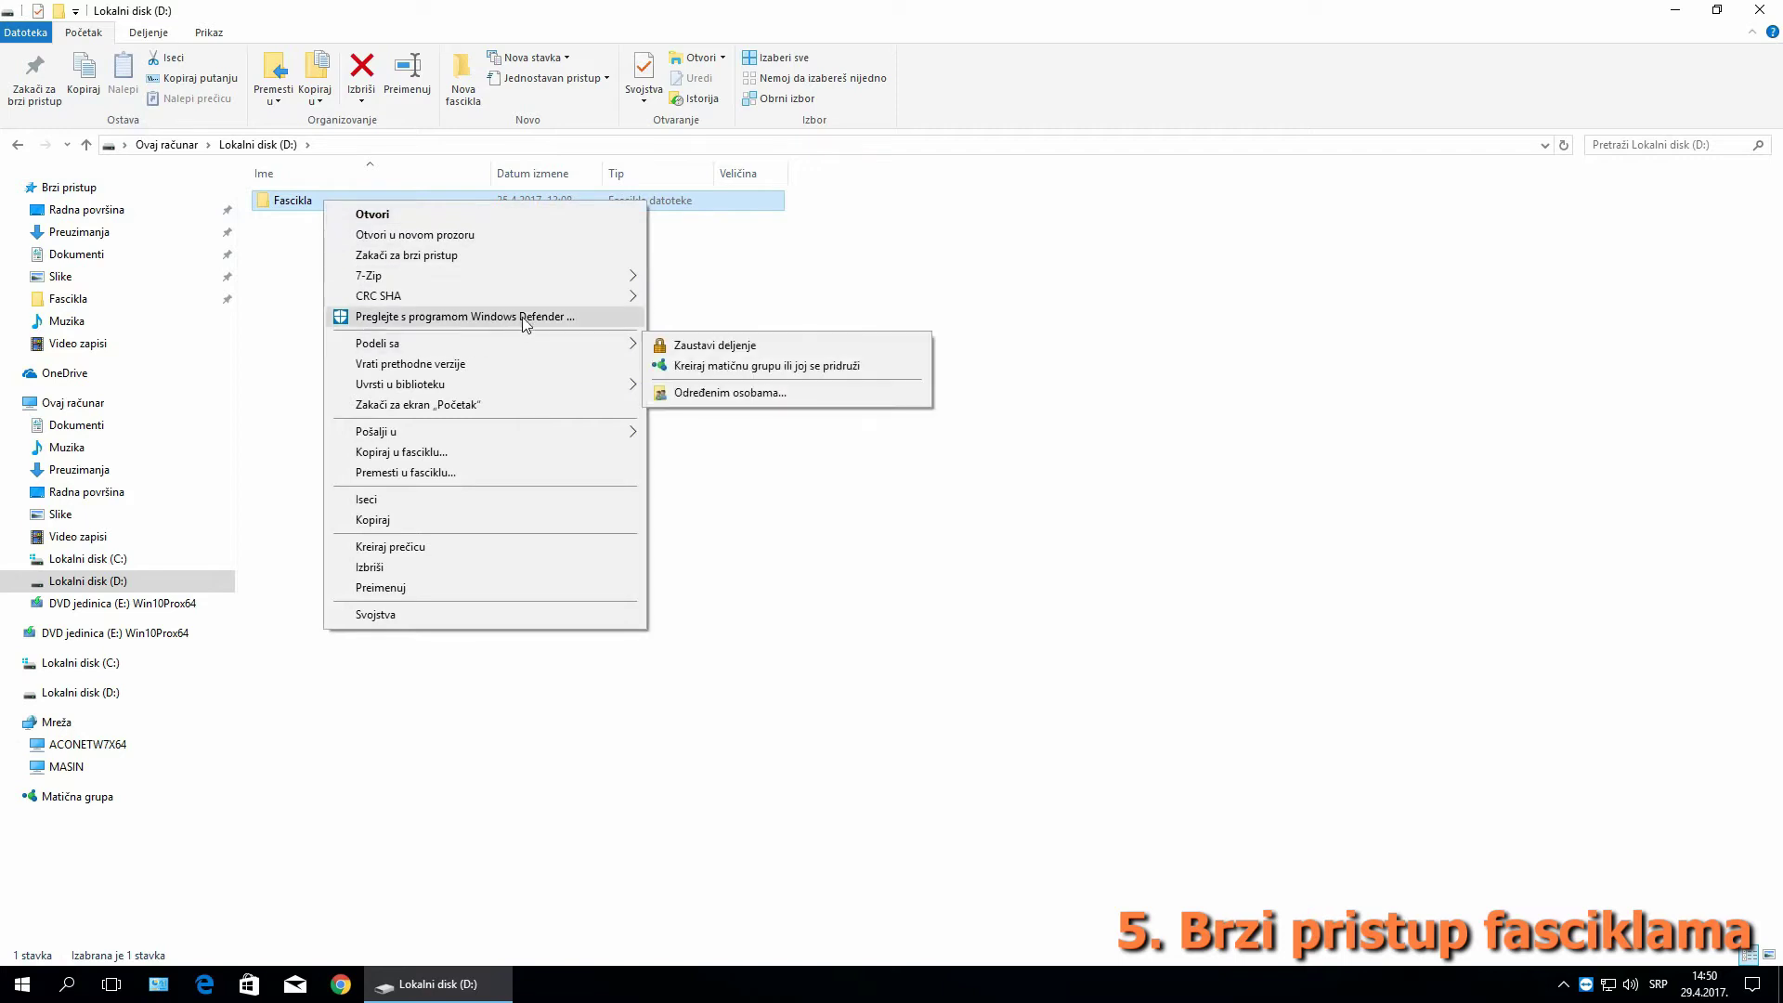
{"action": "left_click", "coordinate": [489, 259]}
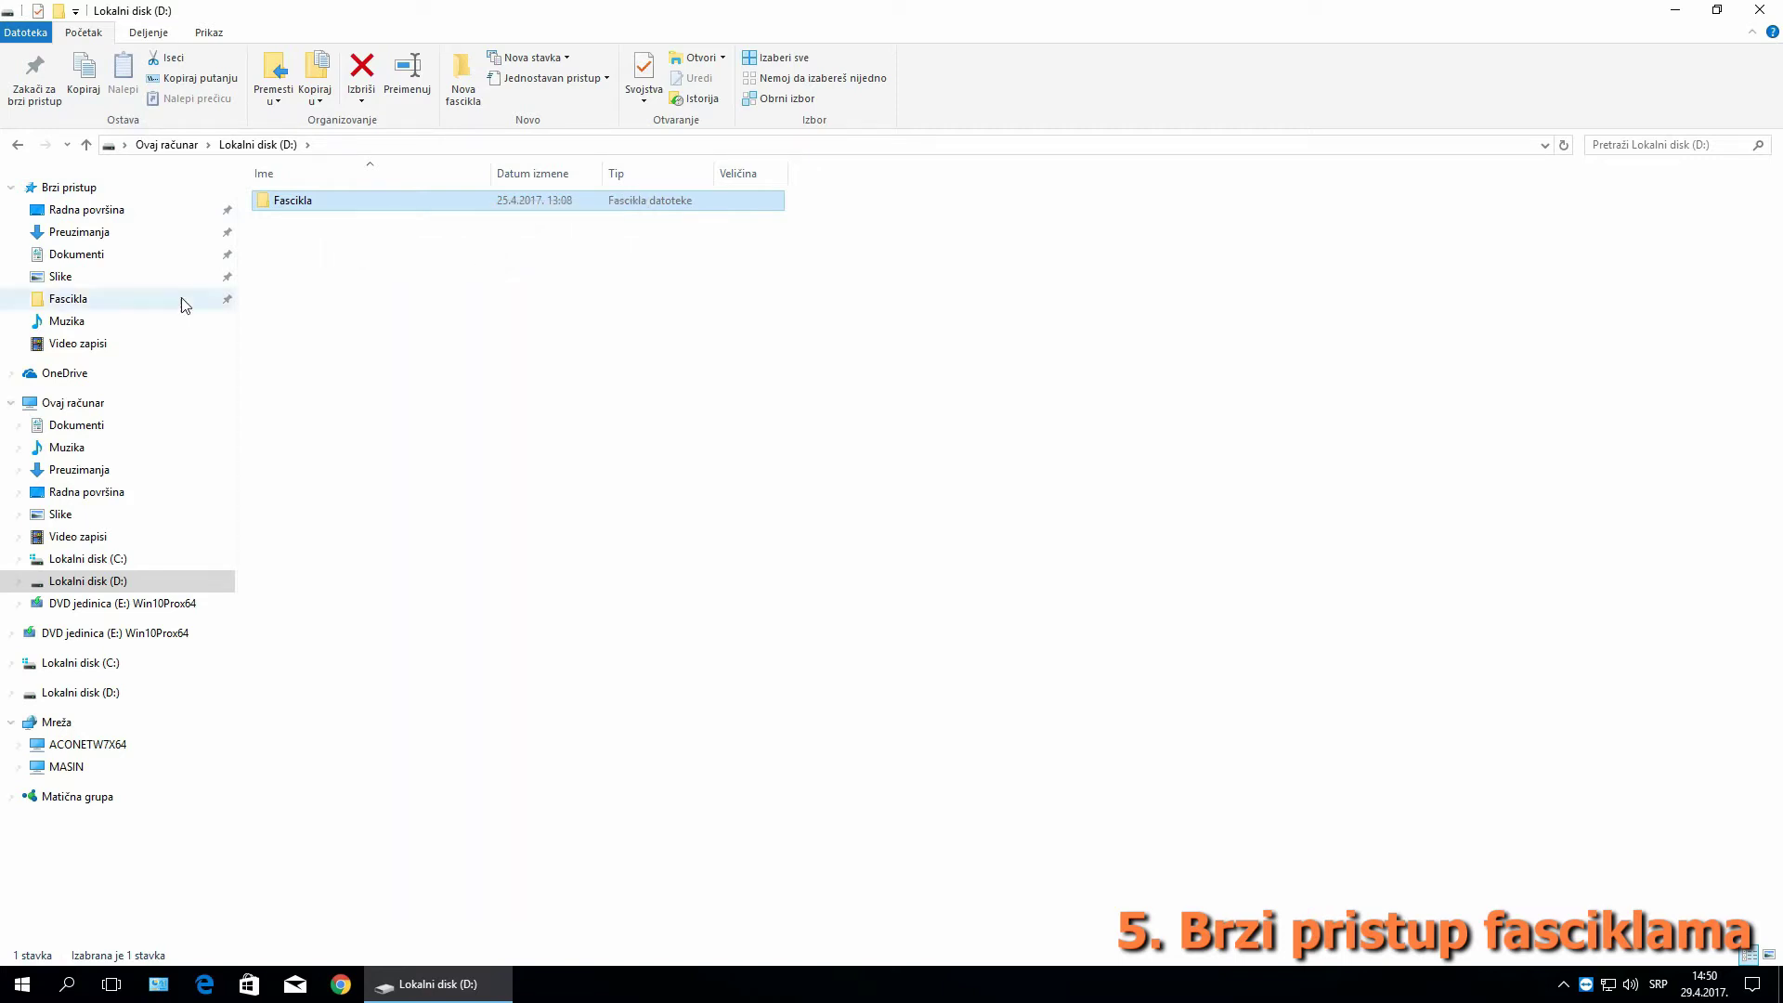
Close and reopen File Explorer, and open the Fascikla folder from Quick access.
{"action": "left_click", "coordinate": [1760, 10]}
{"action": "left_click", "coordinate": [386, 985]}
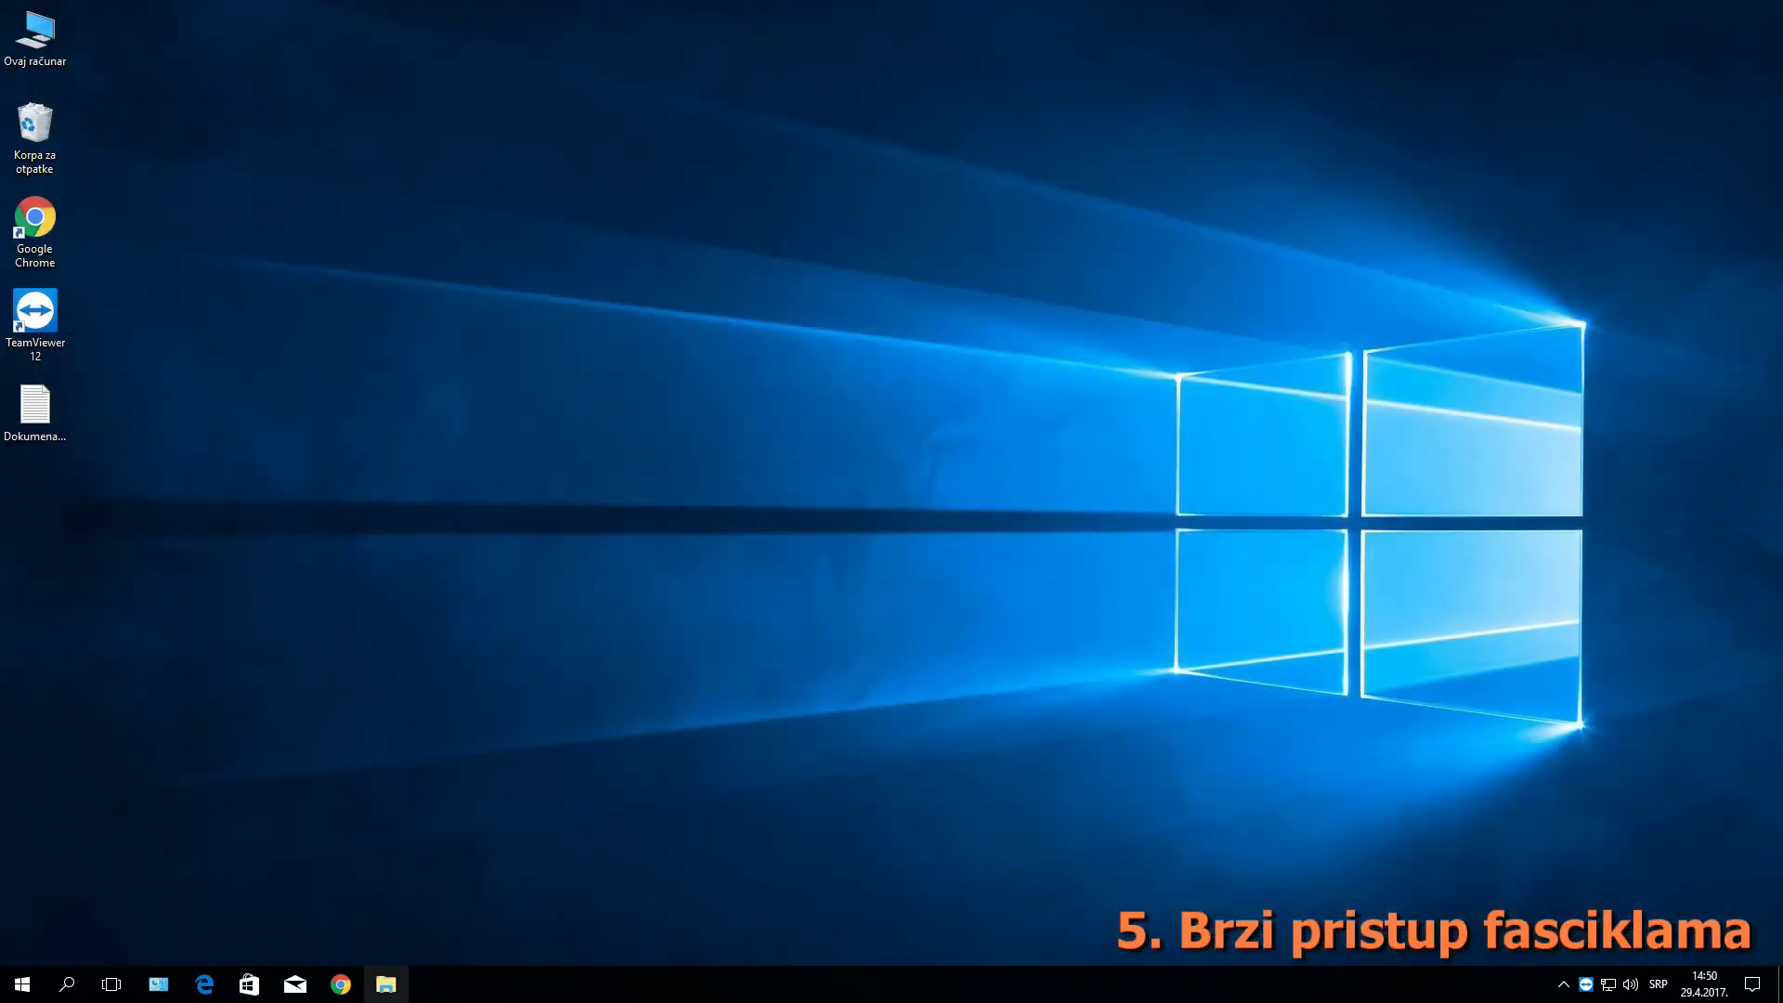
{"action": "left_click", "coordinate": [385, 985]}
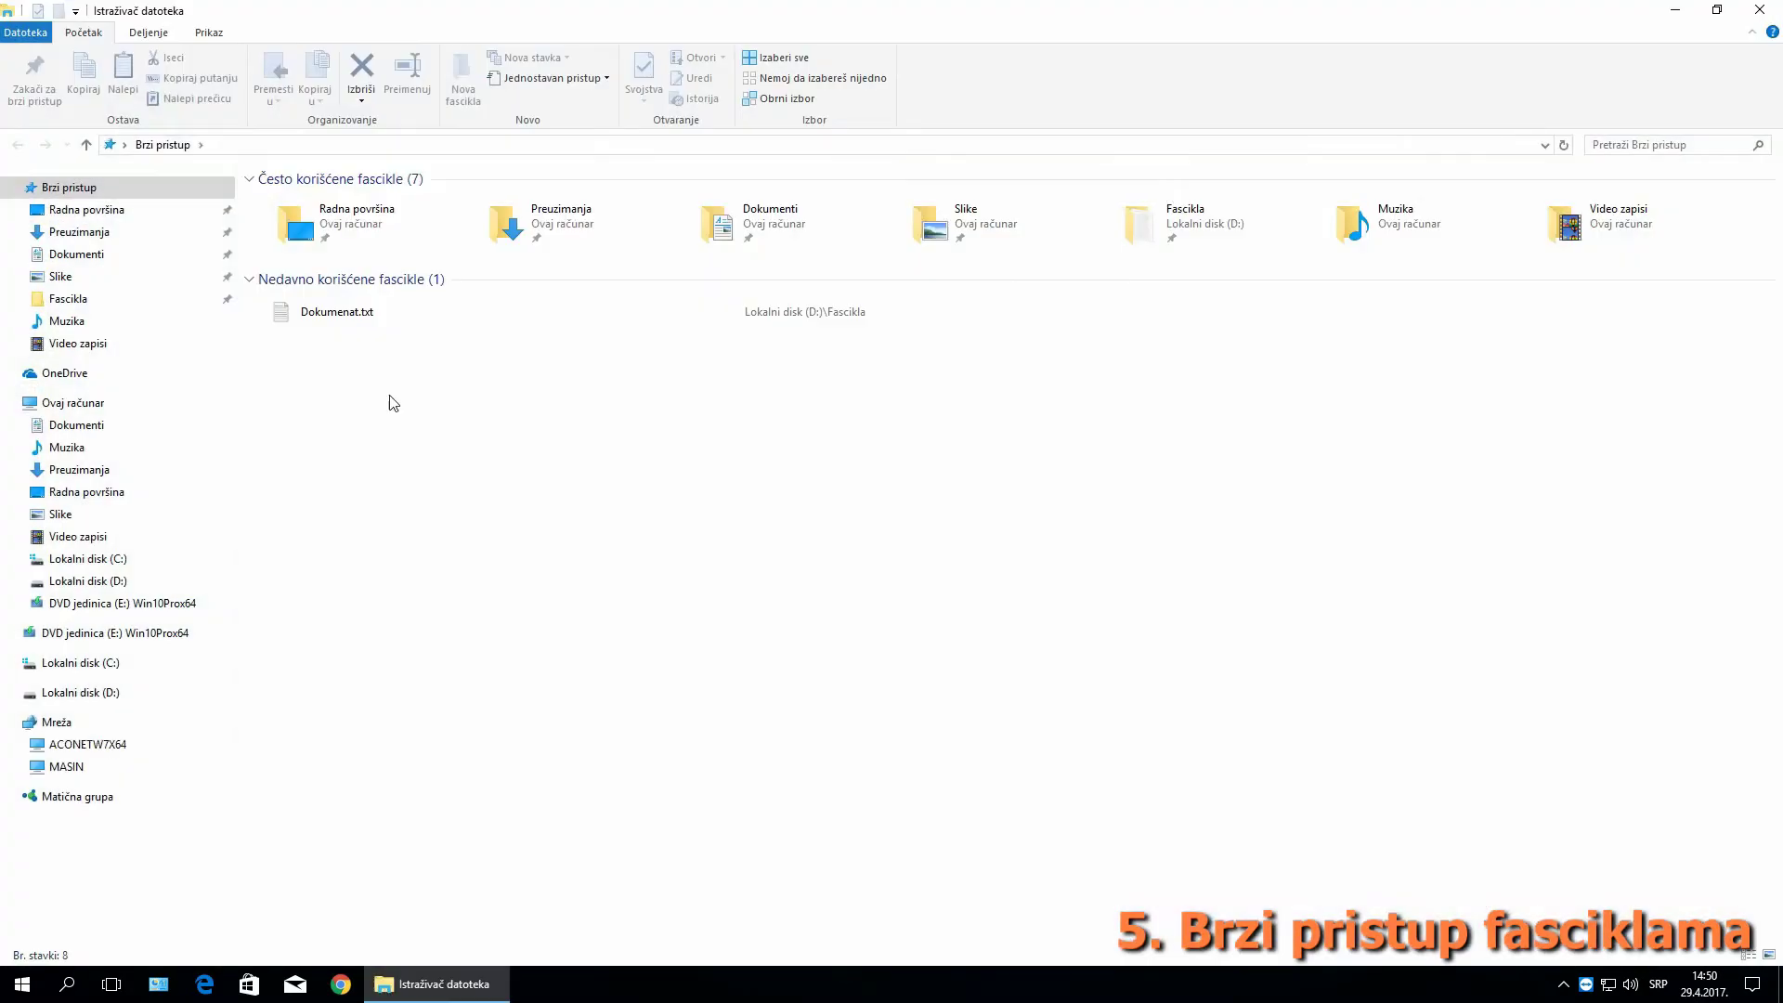
{"action": "left_click", "coordinate": [102, 299]}
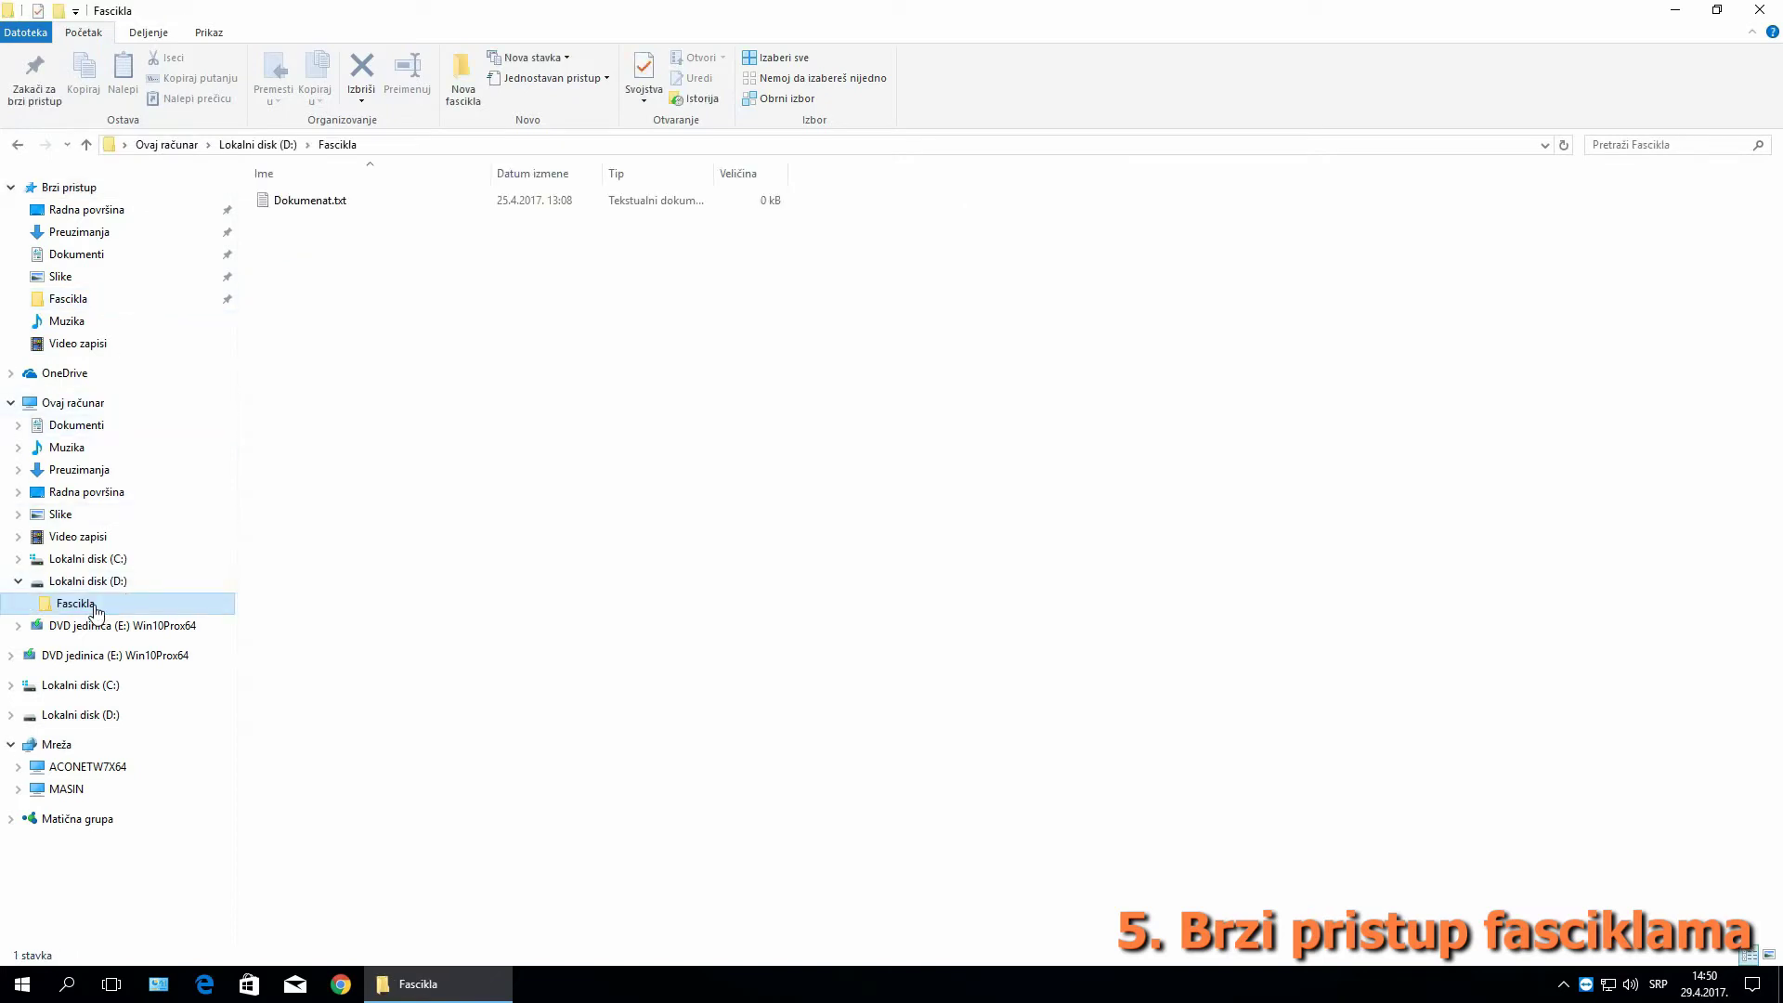
Remove the Fascikla folder from Quick access.
{"action": "right_click", "coordinate": [89, 306]}
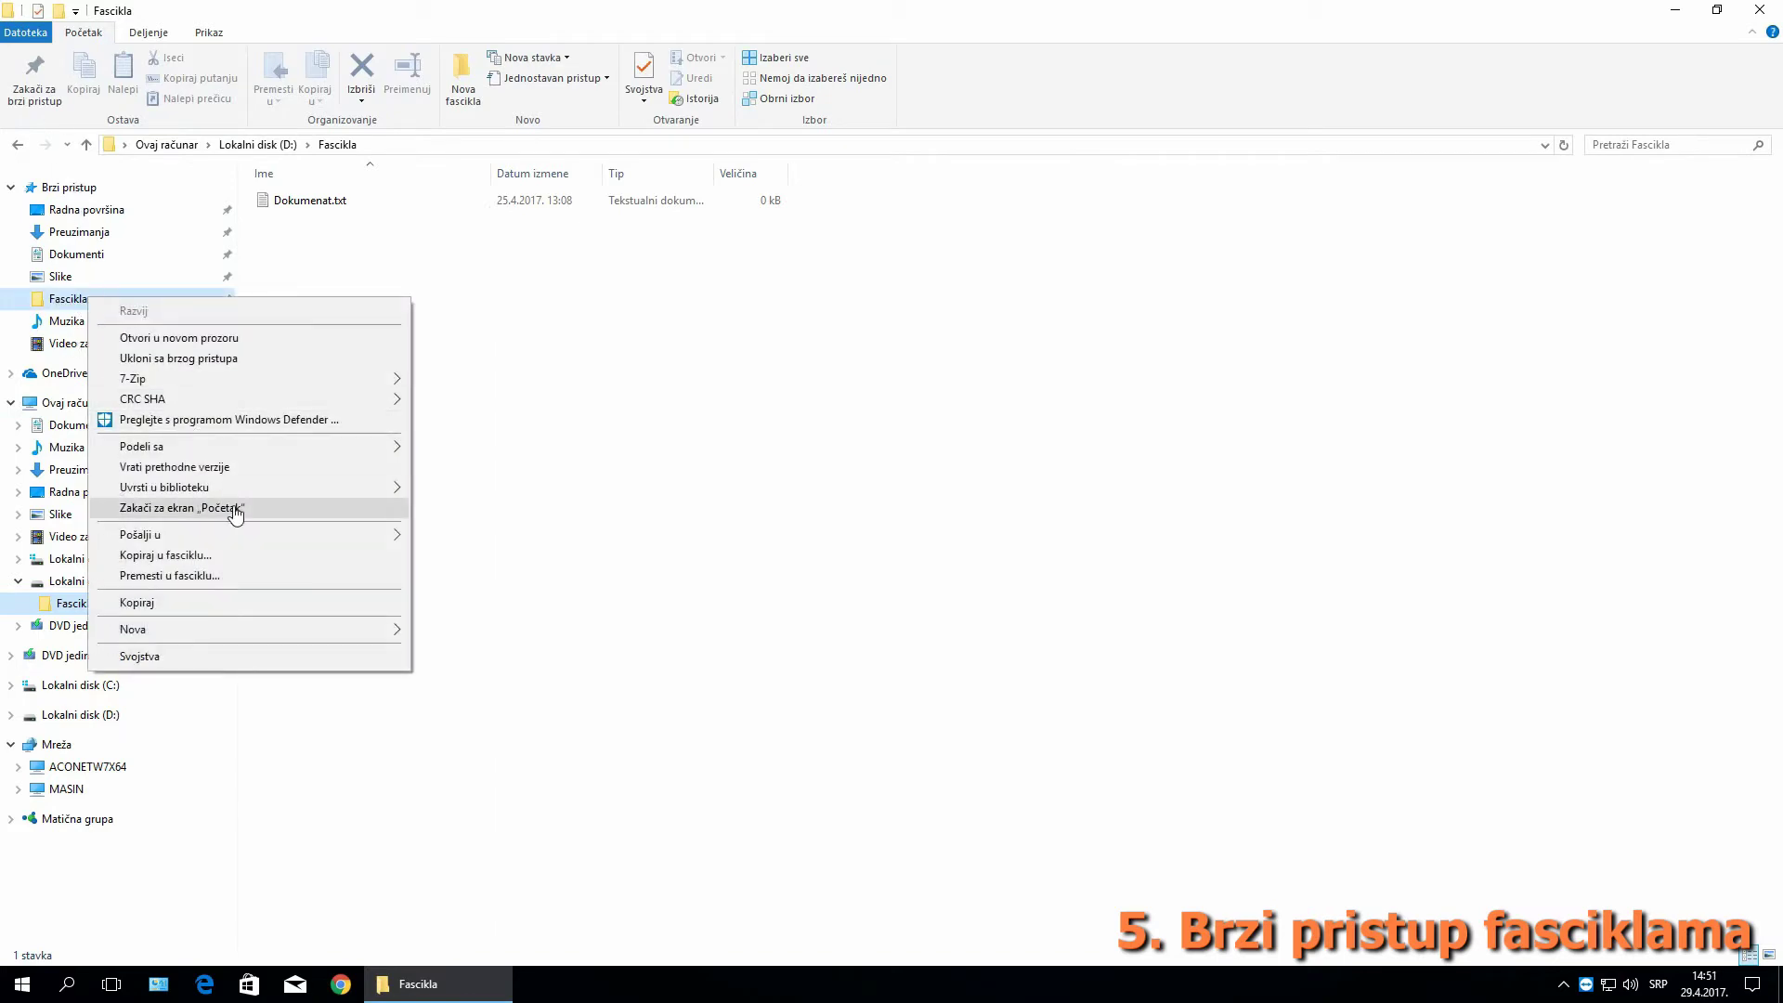
{"action": "left_click", "coordinate": [288, 363]}
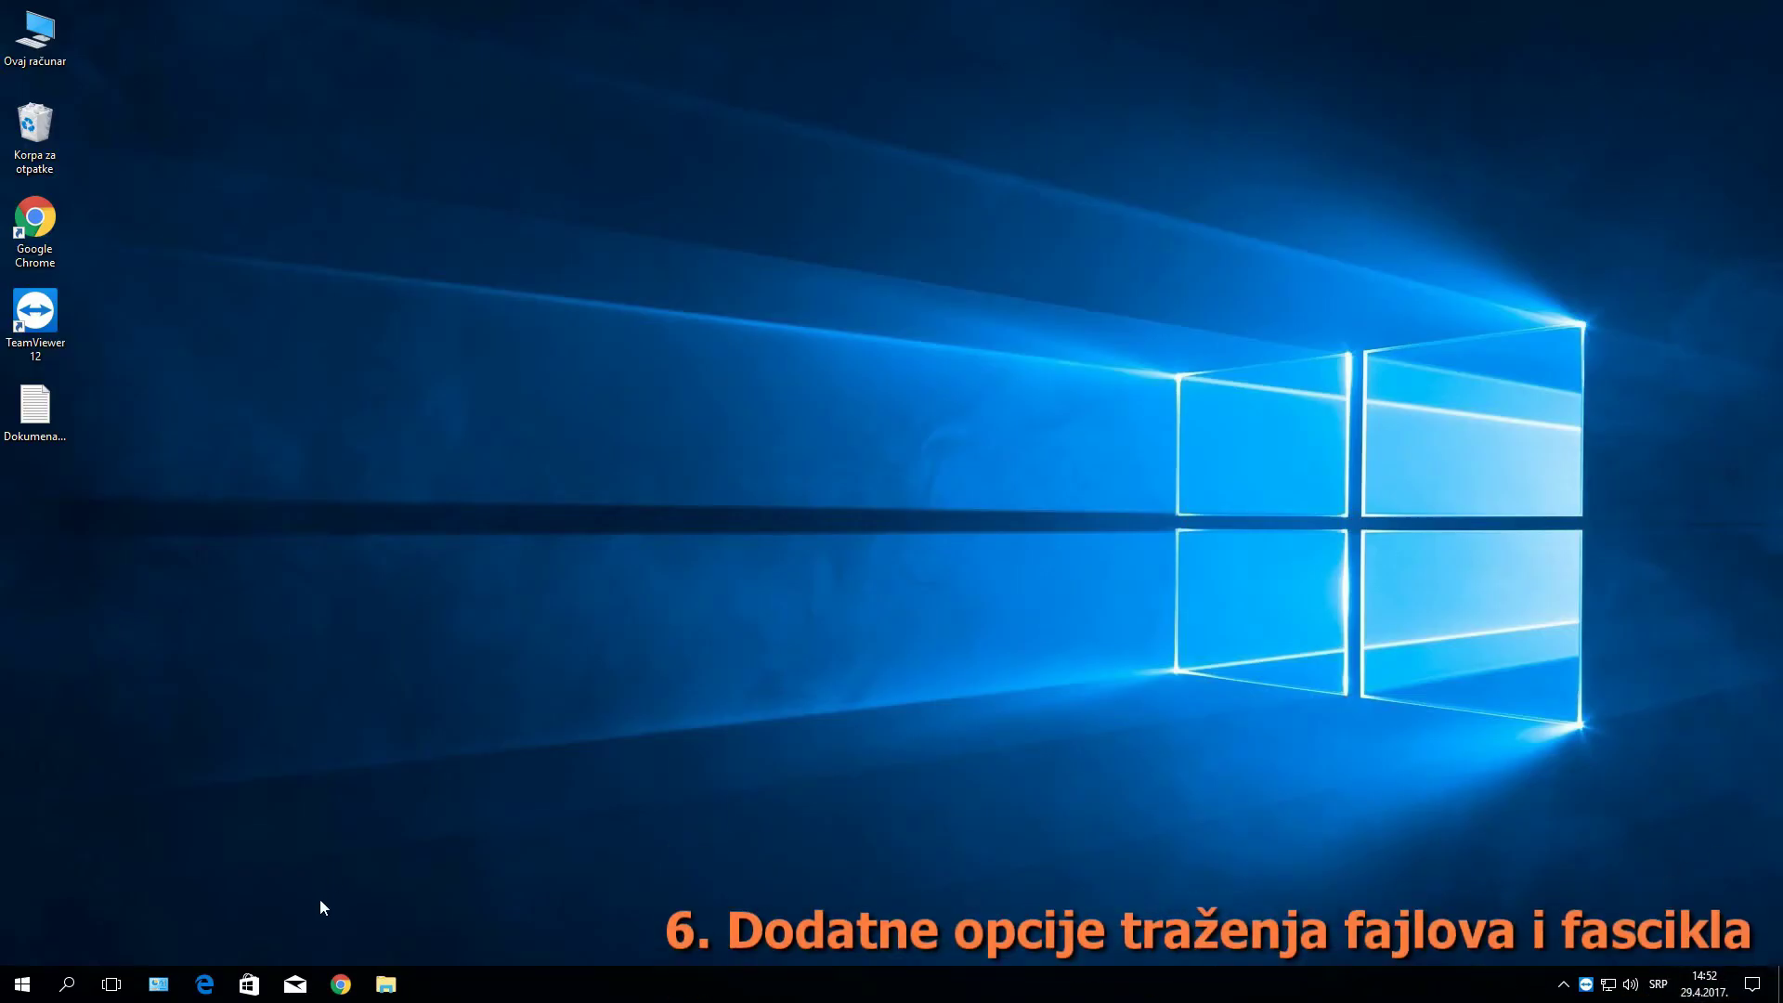
Show the search tools for Lokalni disk (D:) in a new File Explorer window.
{"action": "left_click", "coordinate": [385, 984]}
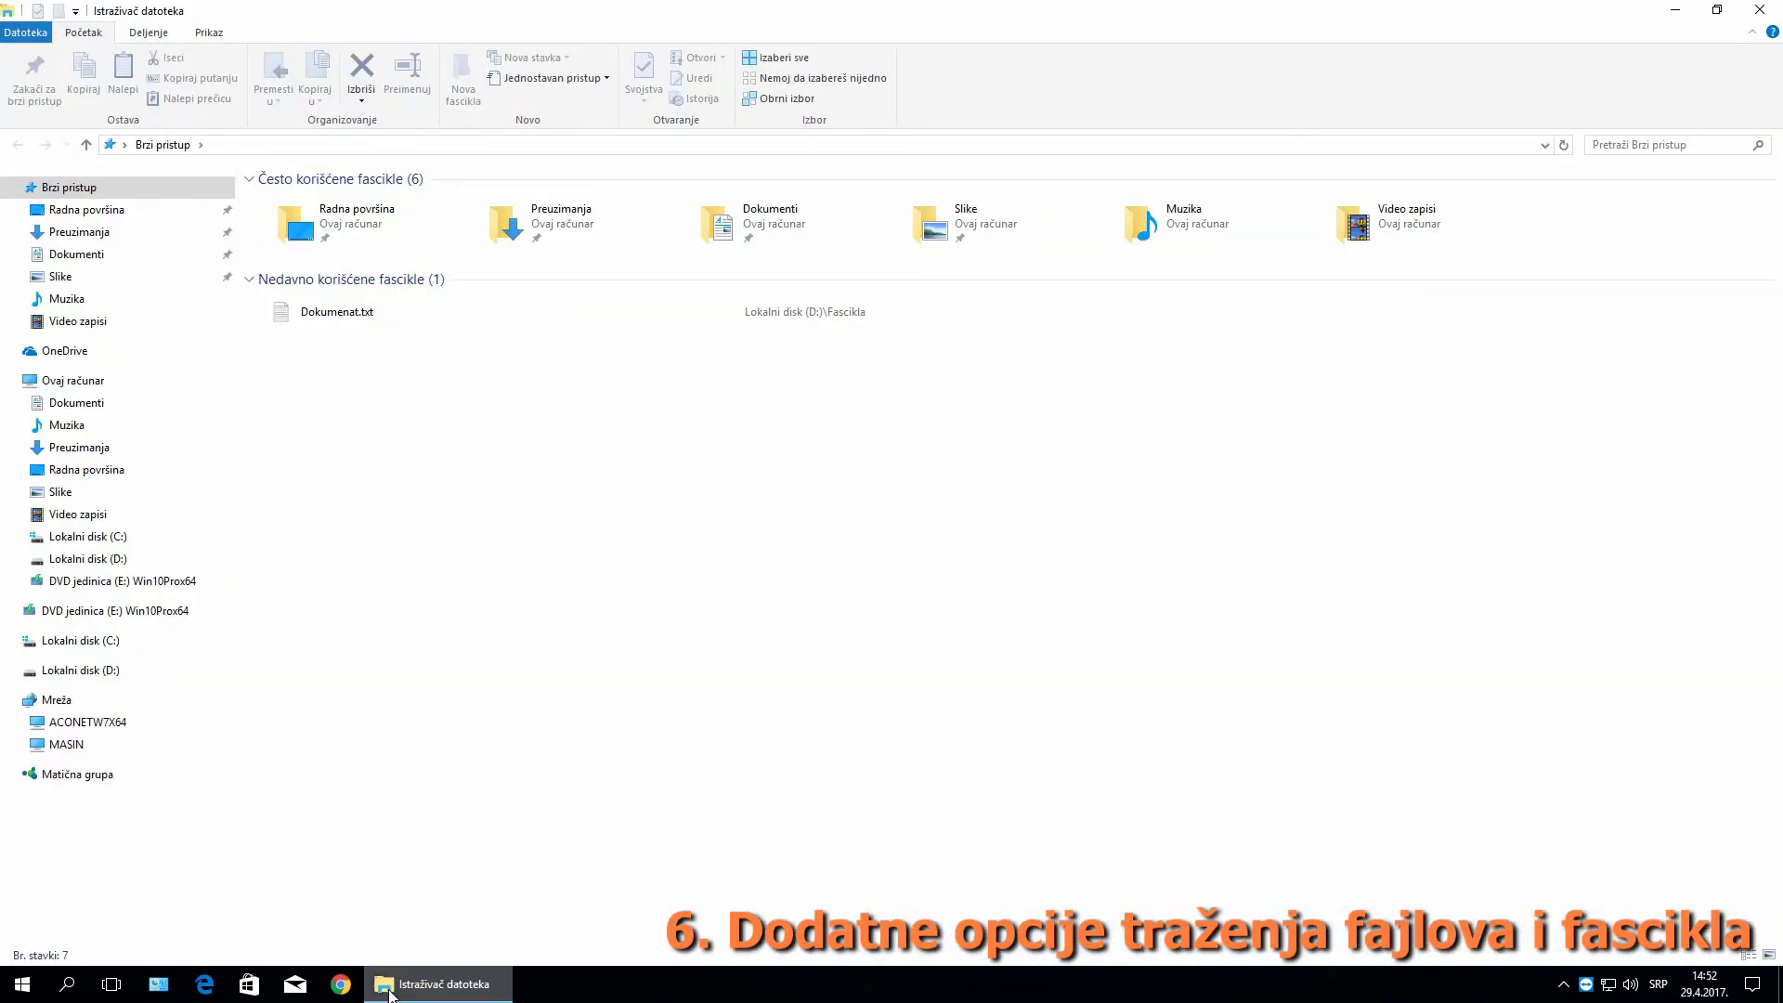
{"action": "left_click", "coordinate": [96, 558]}
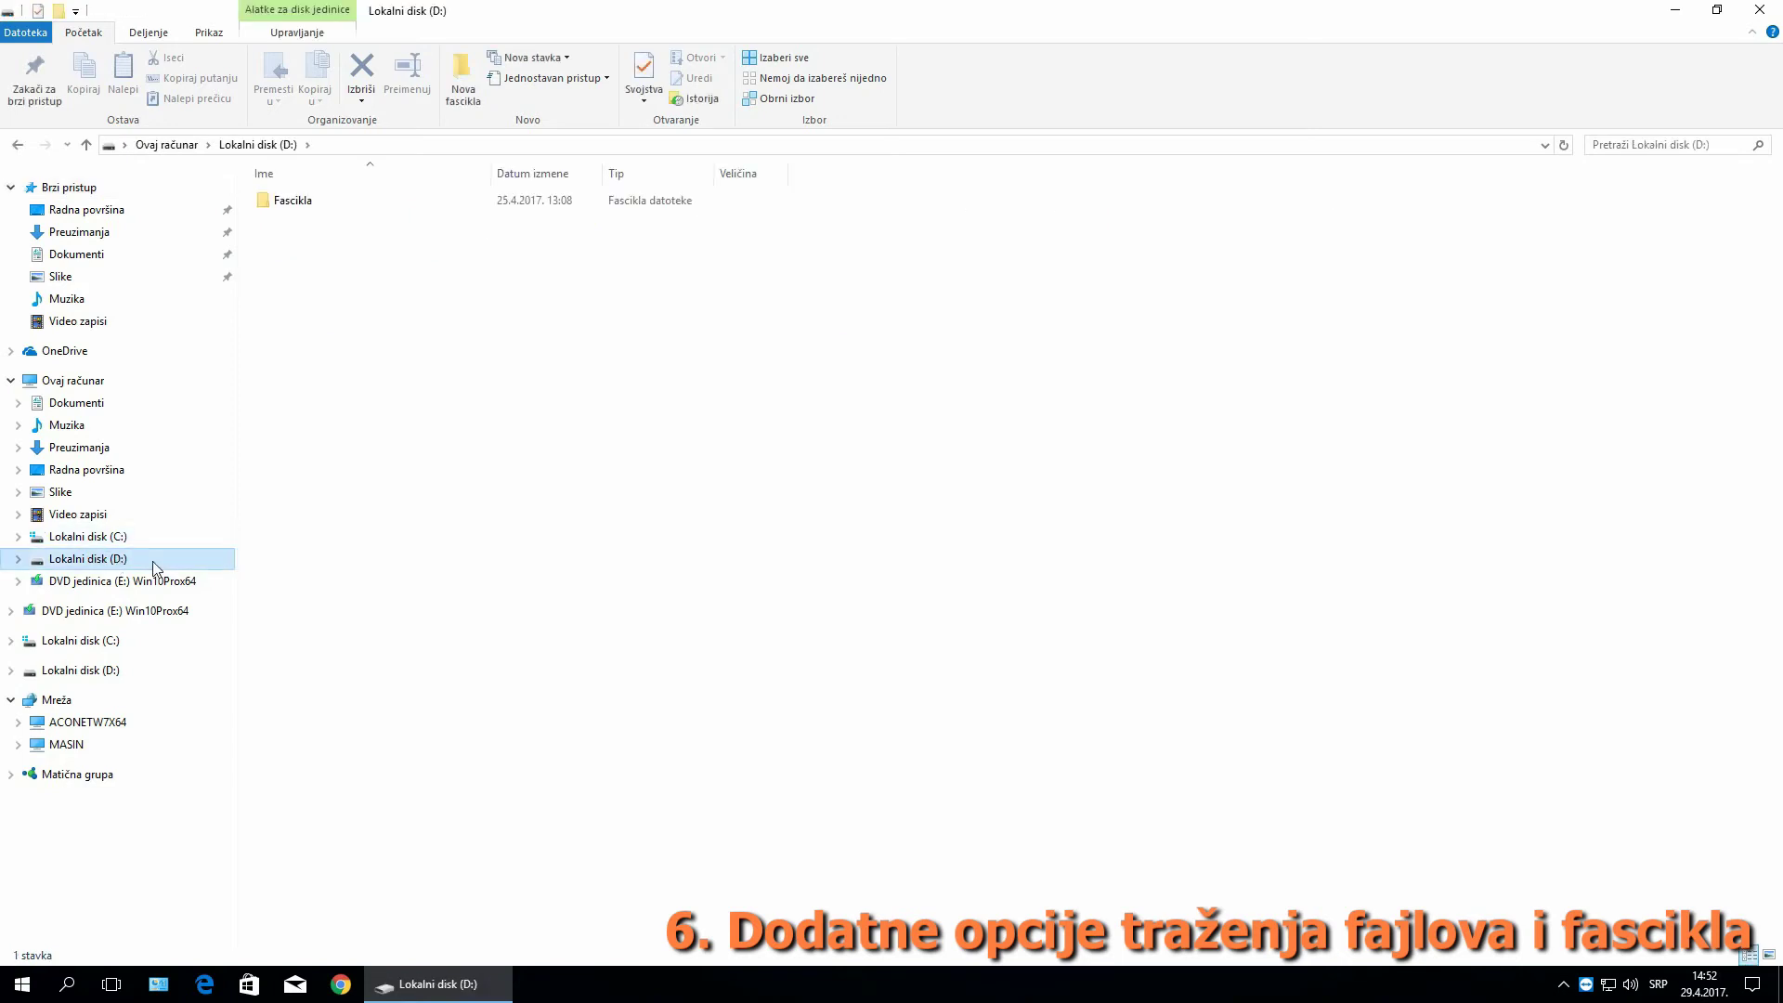
{"action": "left_click", "coordinate": [1644, 147]}
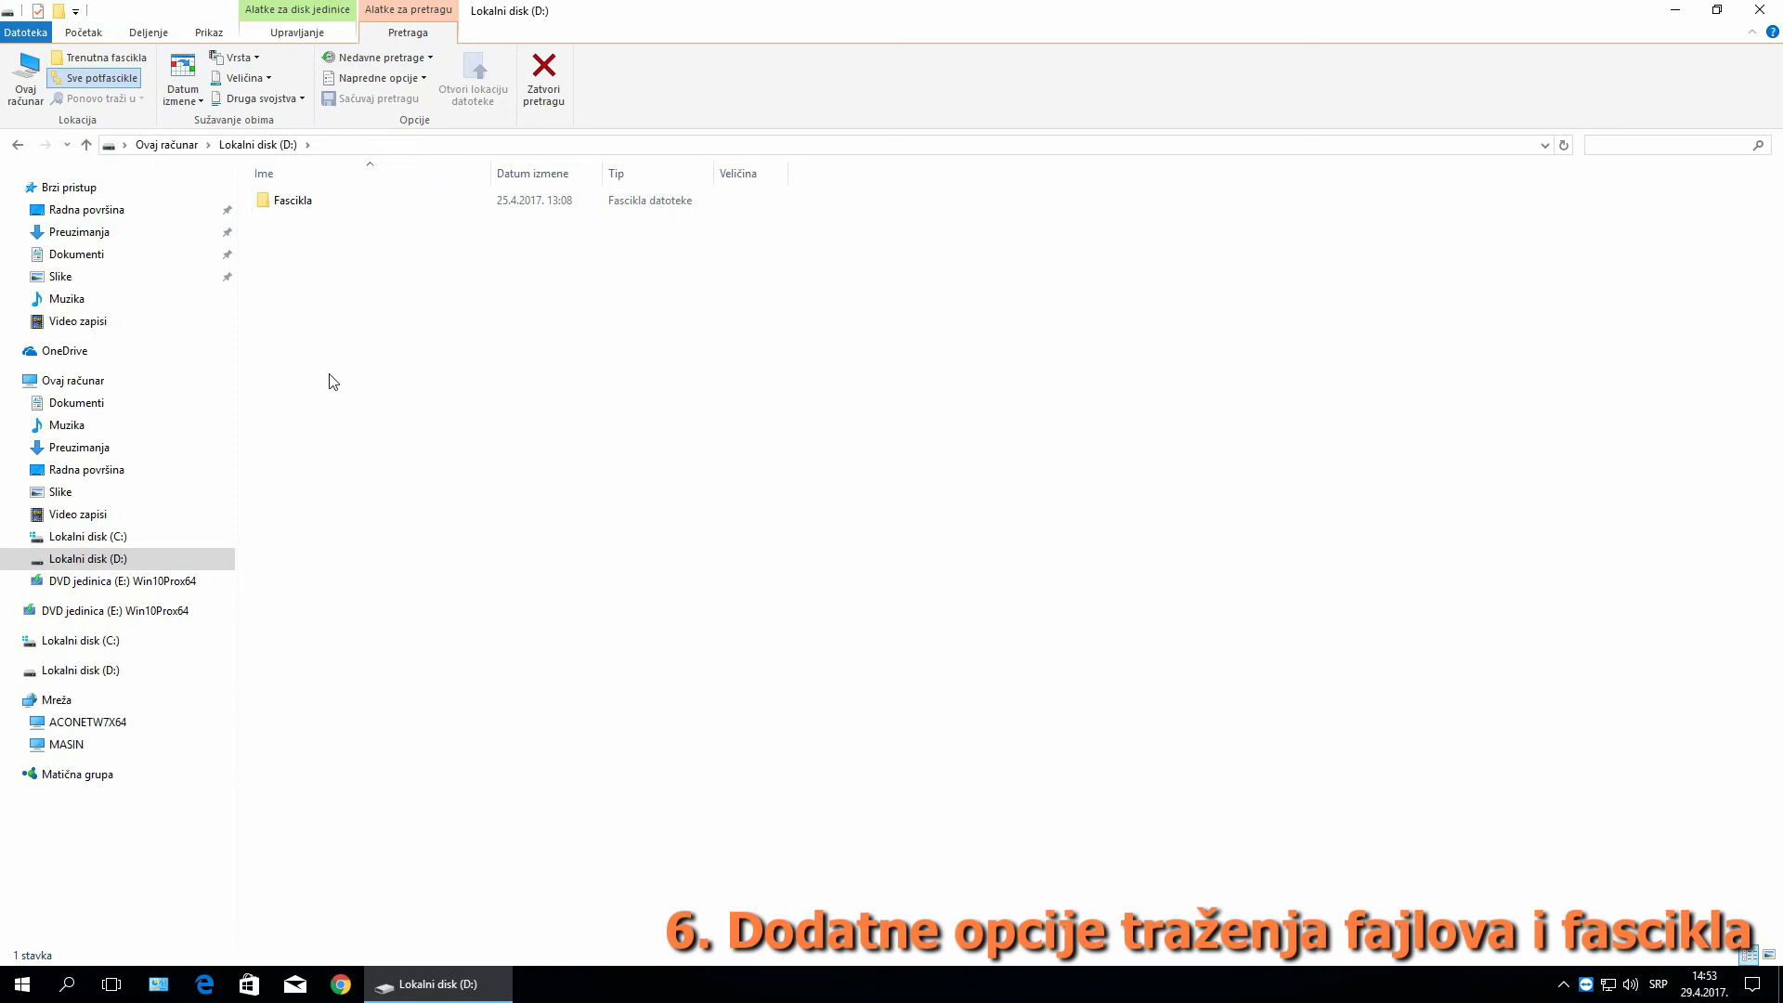
Switch the search scope to Trenutna fascikla and back to Sve potfascikle, and view the Datum izmene filter.
{"action": "left_click", "coordinate": [88, 58]}
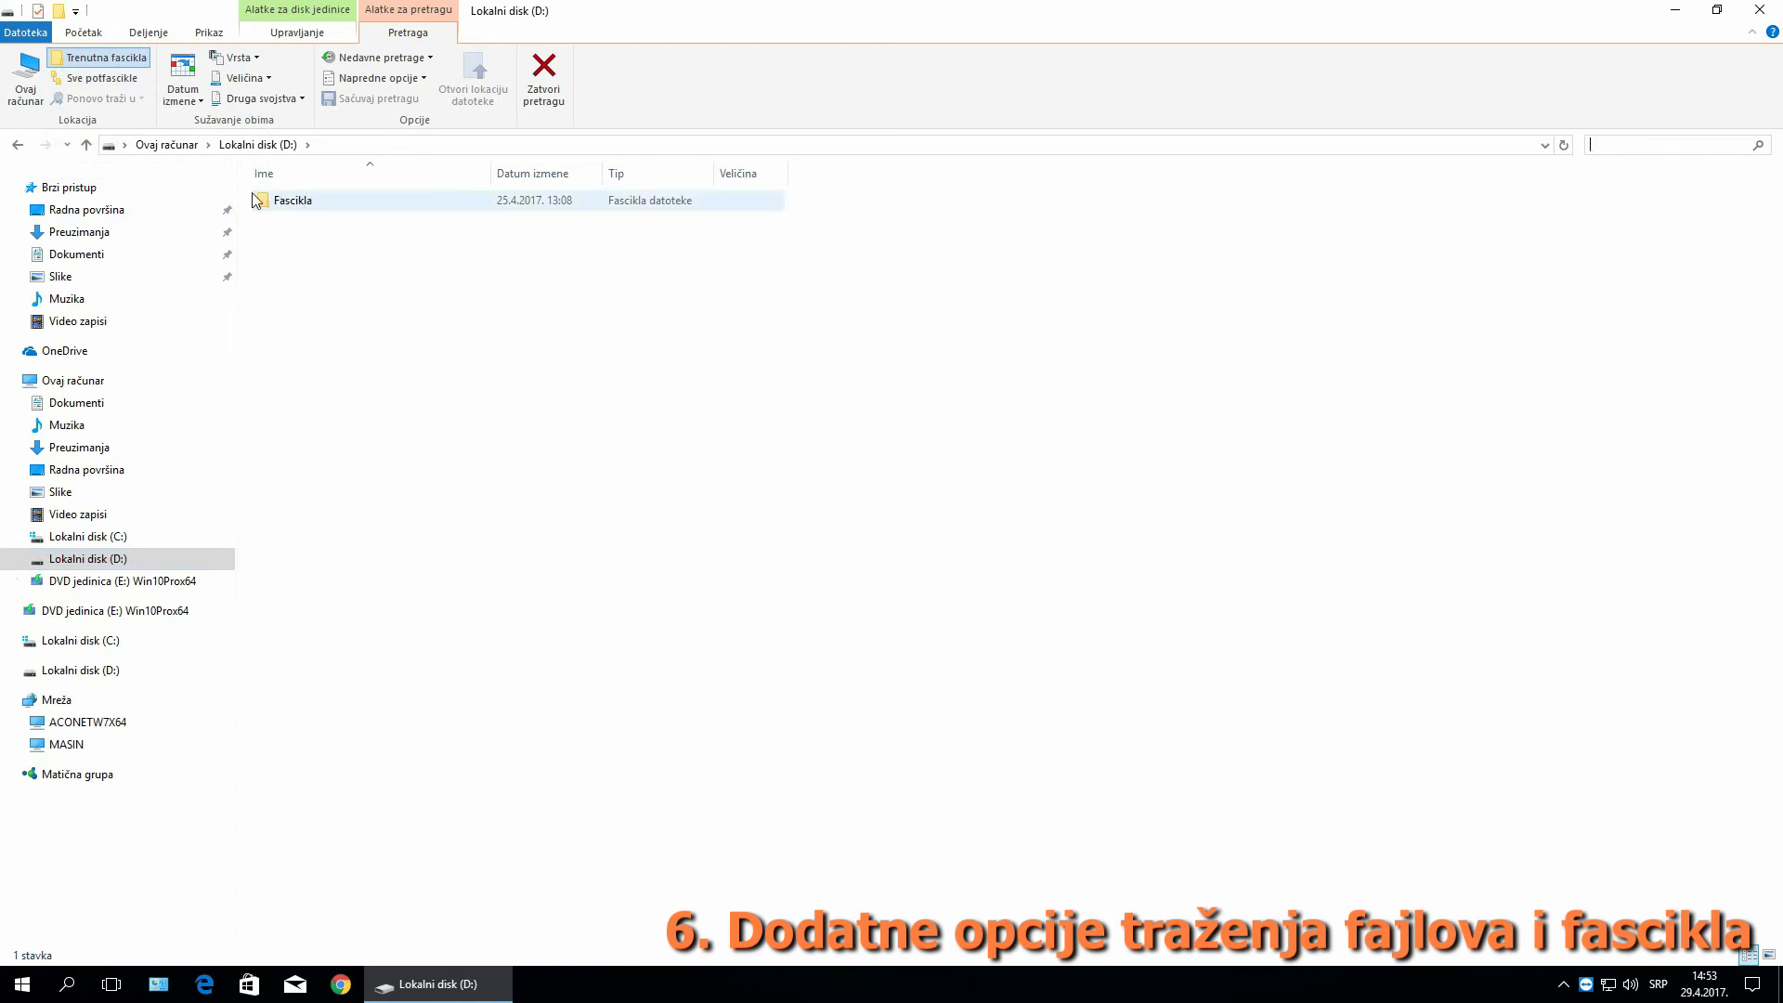
{"action": "left_click", "coordinate": [130, 78]}
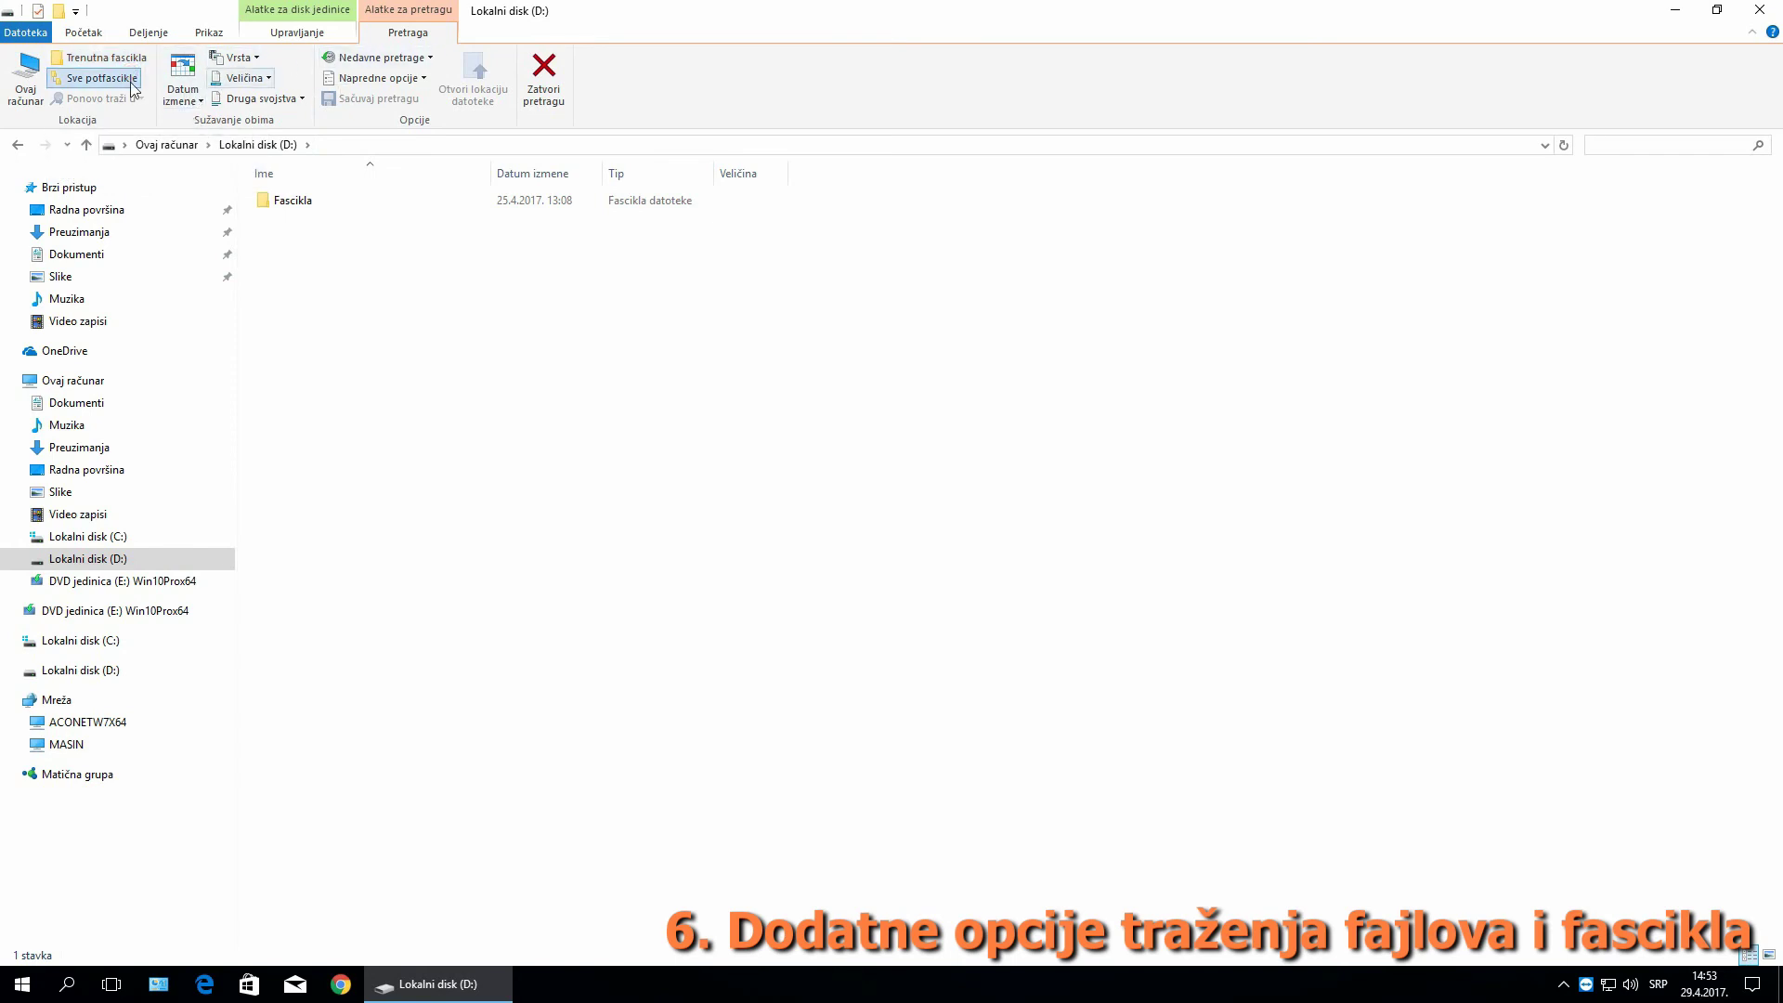
{"action": "left_click", "coordinate": [186, 78]}
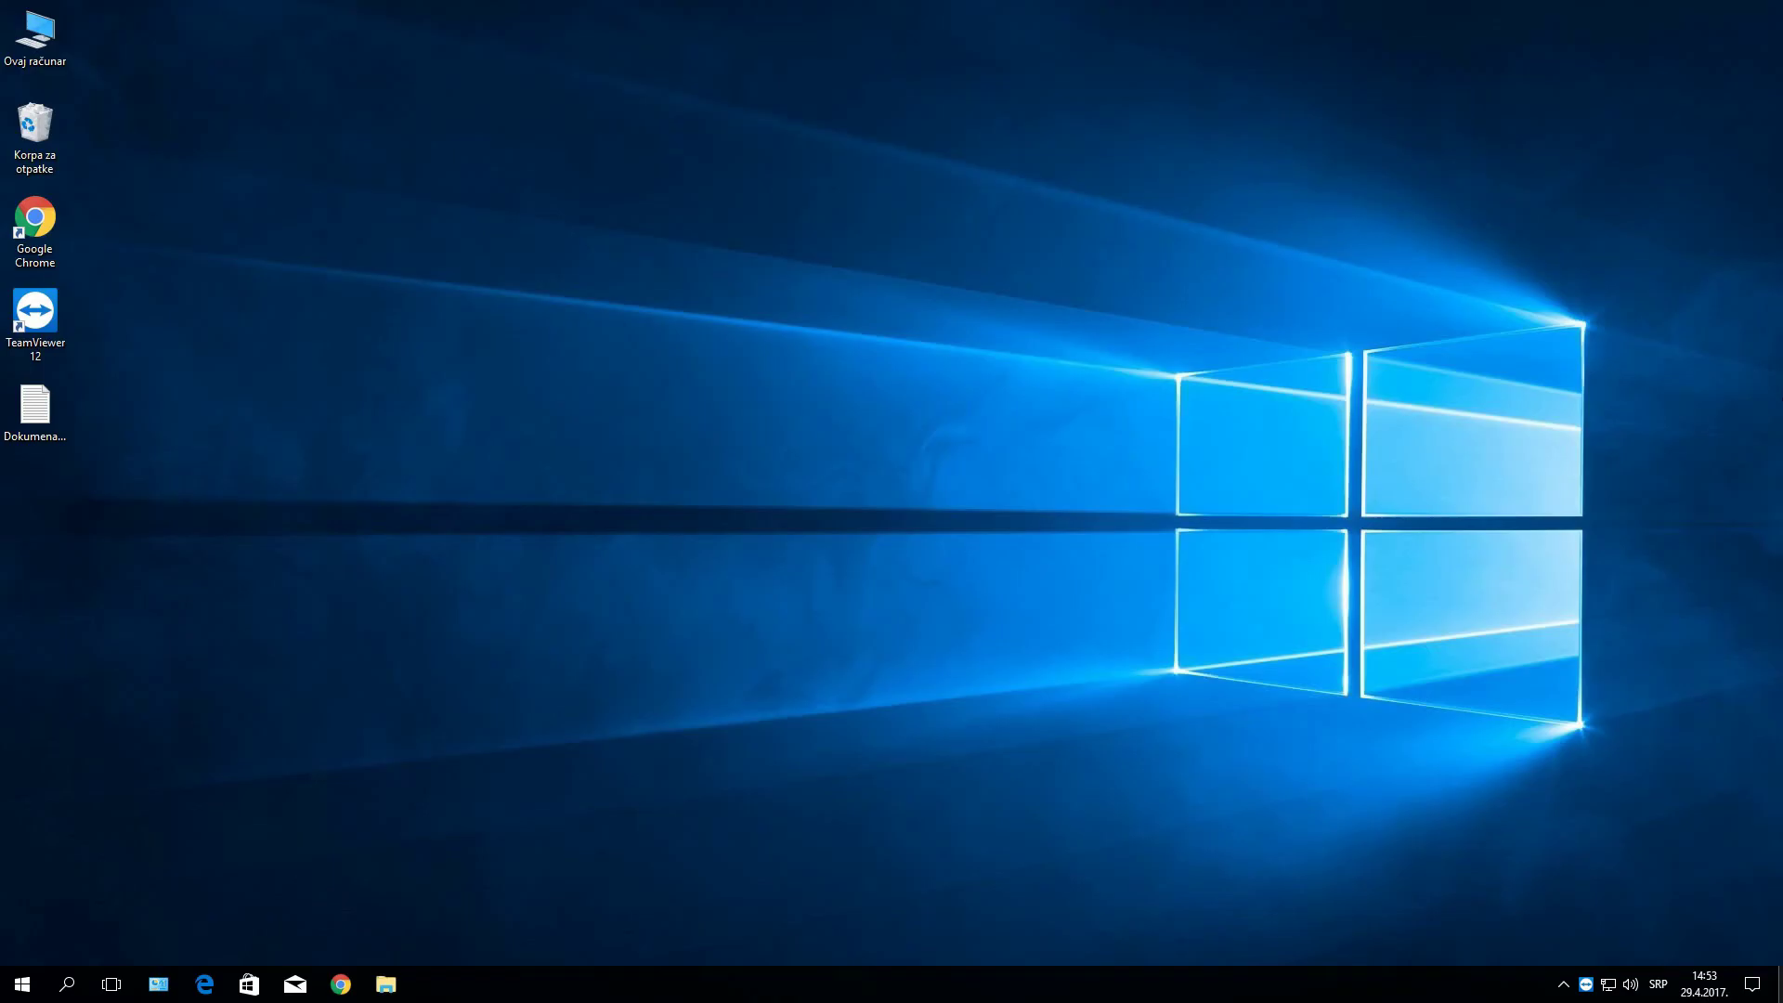